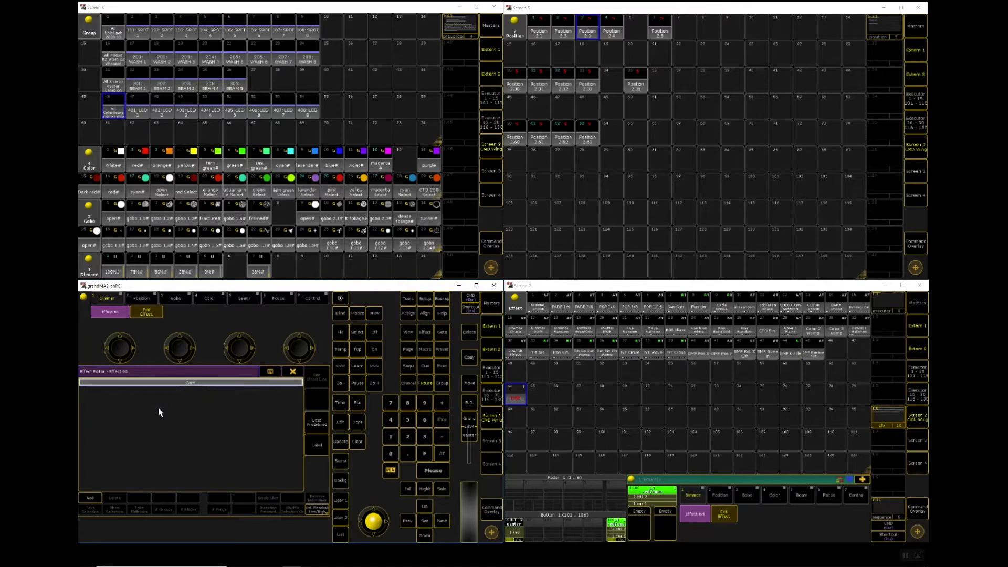
Step: Add a new line to effect 64 using the Dimmer attribute
{"action": "left_click", "coordinate": [90, 498]}
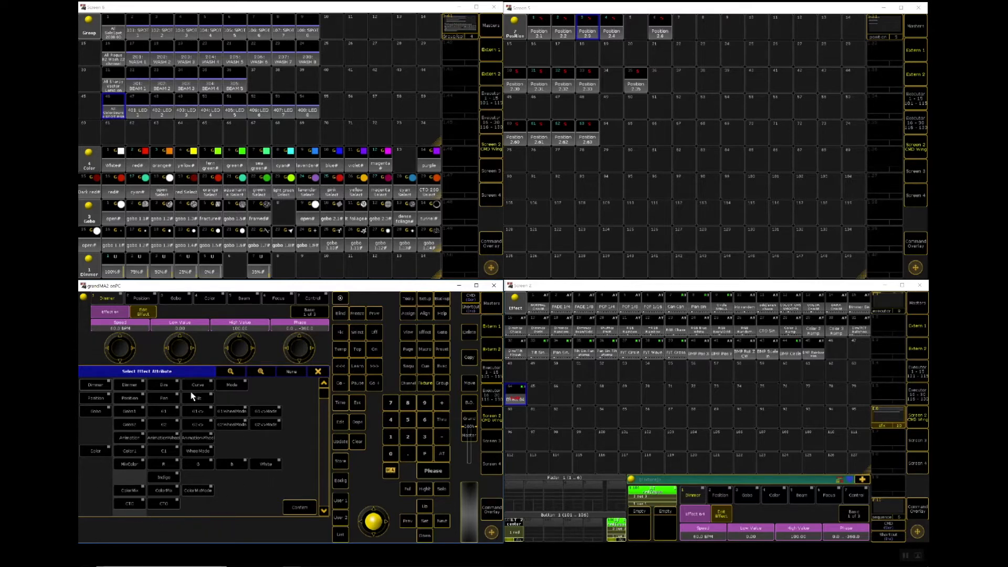
{"action": "left_click", "coordinate": [161, 388]}
{"action": "left_click", "coordinate": [297, 508]}
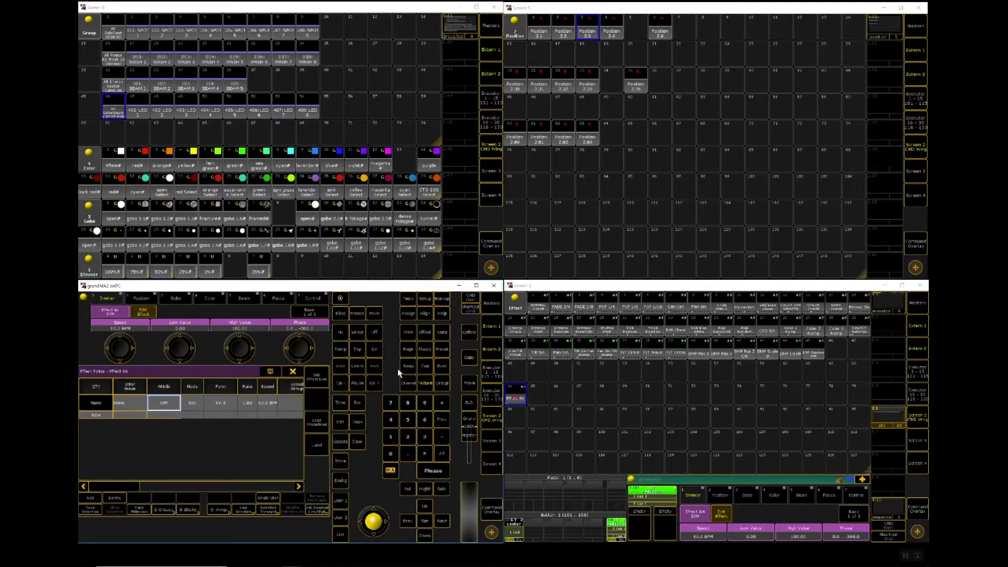
Step: Select the group containing all 400-series LED fixtures and assign its 8 fixtures to the dimmer effect line
{"action": "left_click", "coordinate": [112, 110]}
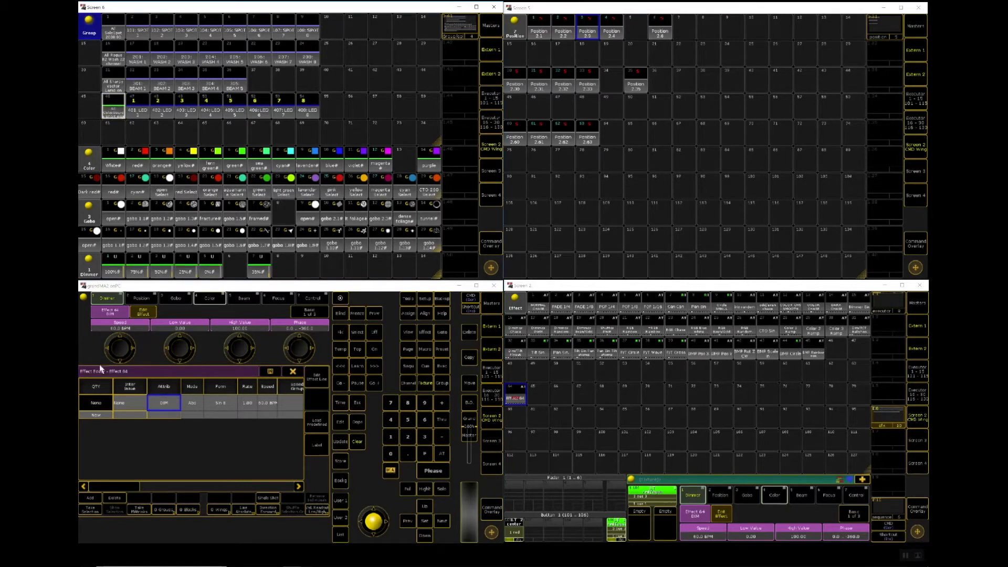
{"action": "left_click", "coordinate": [96, 403]}
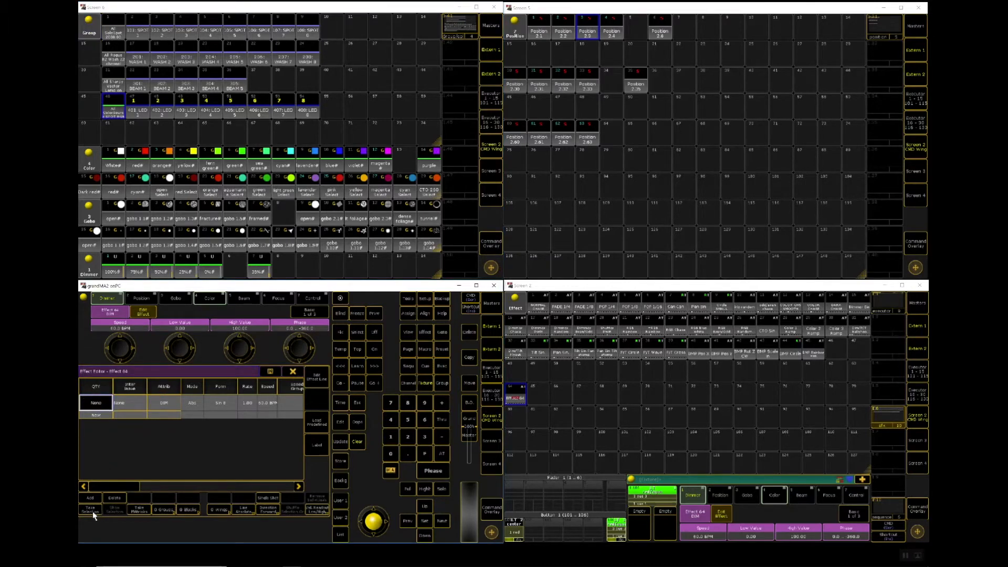
{"action": "type", "text": "8"}
{"action": "key", "text": "Return"}
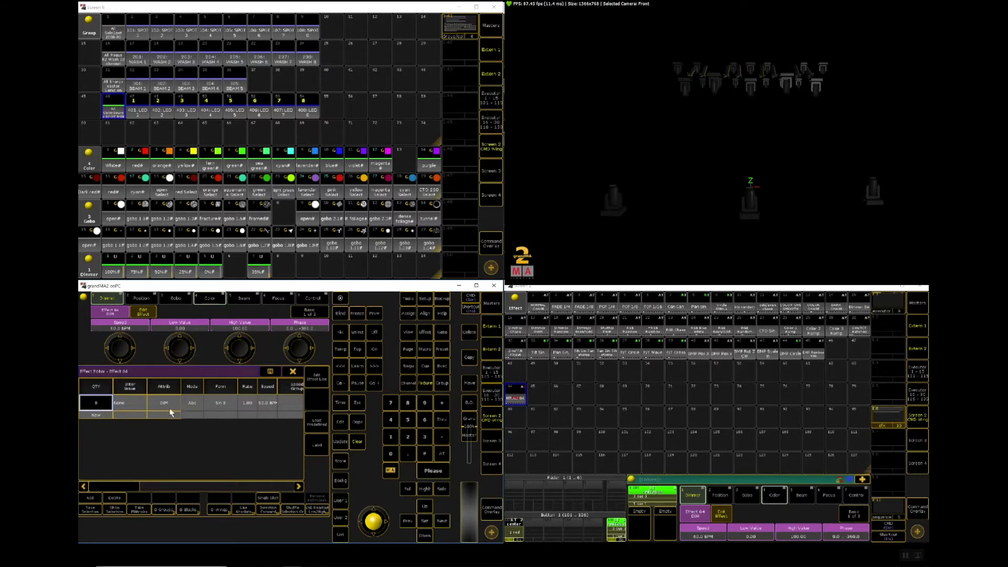
Step: Start effect 64 on the selected LED fixtures, and view its dimmer line in the effect line editor before returning to the line list
{"action": "left_click", "coordinate": [517, 395]}
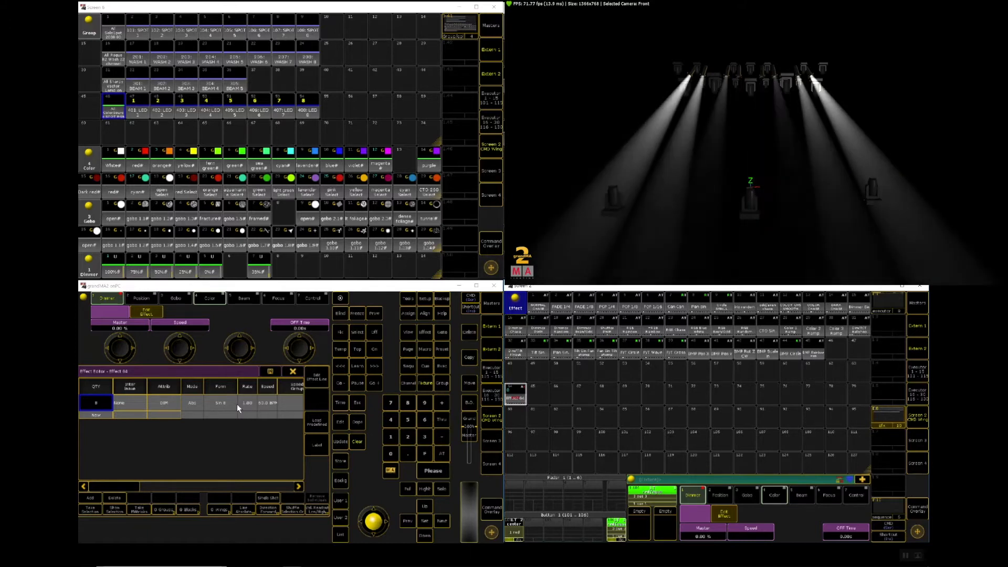
{"action": "left_click", "coordinate": [317, 385]}
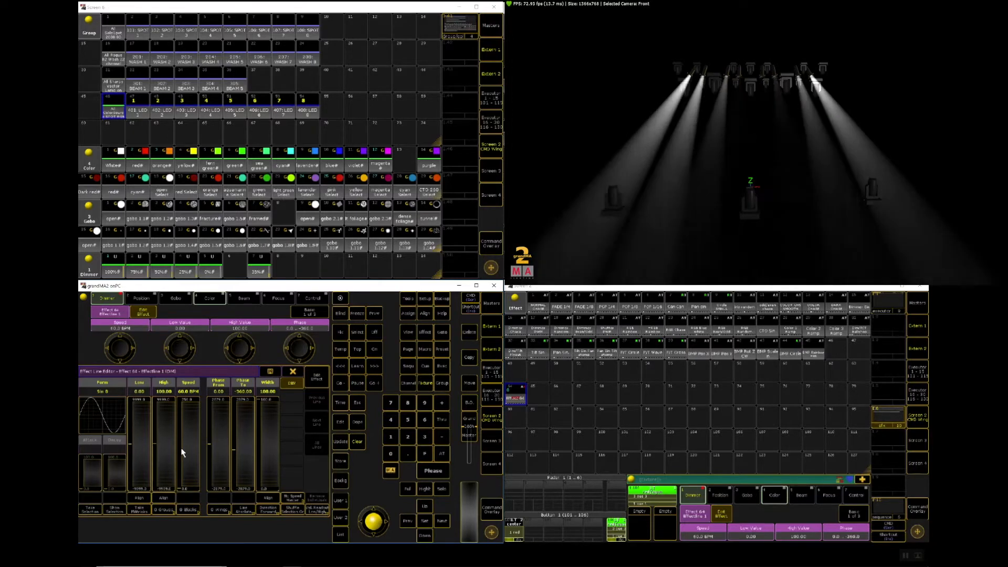
{"action": "left_click", "coordinate": [317, 379]}
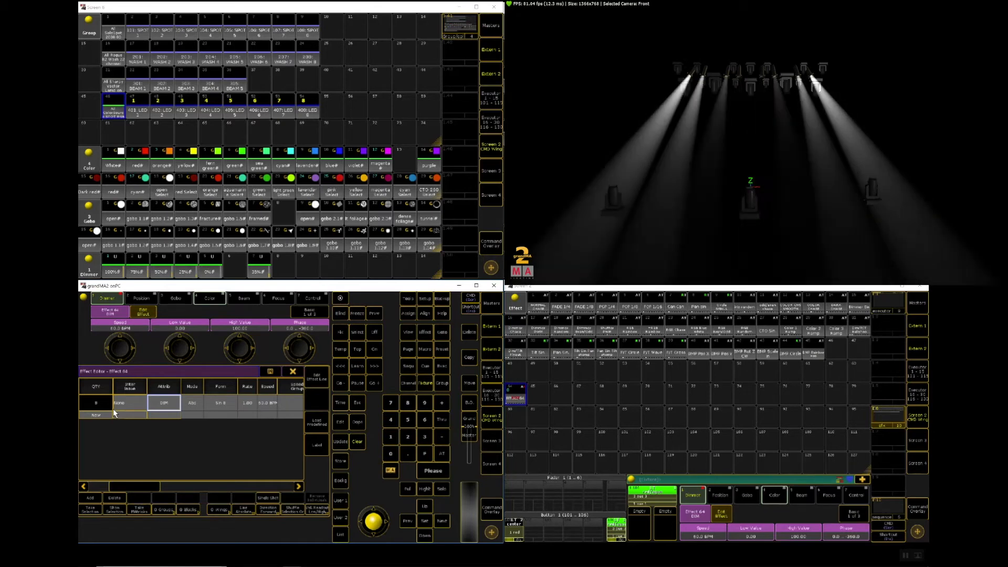
Step: Try the Rel mode on the dimmer line with the effect running, and return the mode to Abs
{"action": "left_click", "coordinate": [192, 403]}
{"action": "left_click", "coordinate": [192, 403]}
{"action": "left_click", "coordinate": [190, 400]}
{"action": "left_click", "coordinate": [518, 391]}
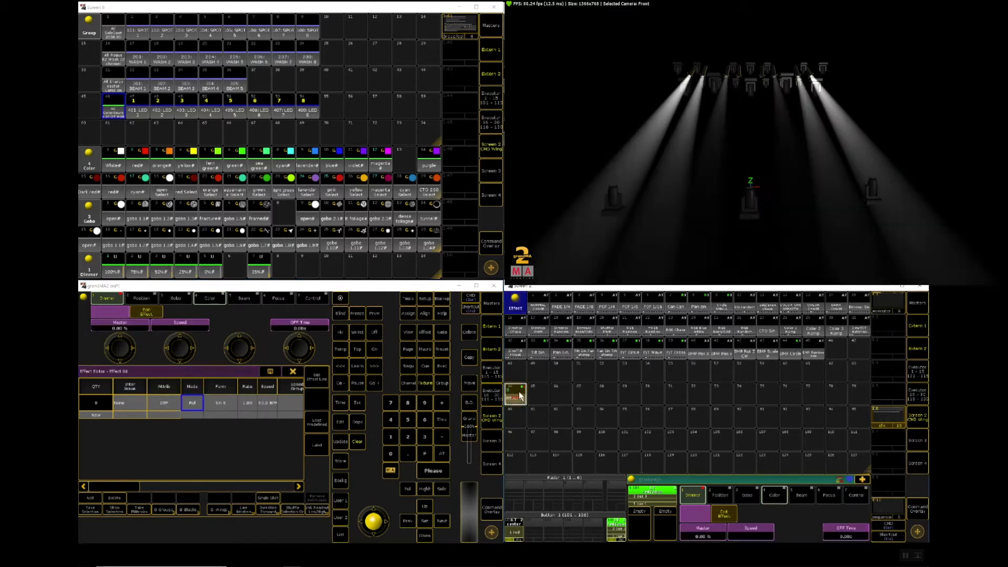
{"action": "left_click", "coordinate": [191, 402]}
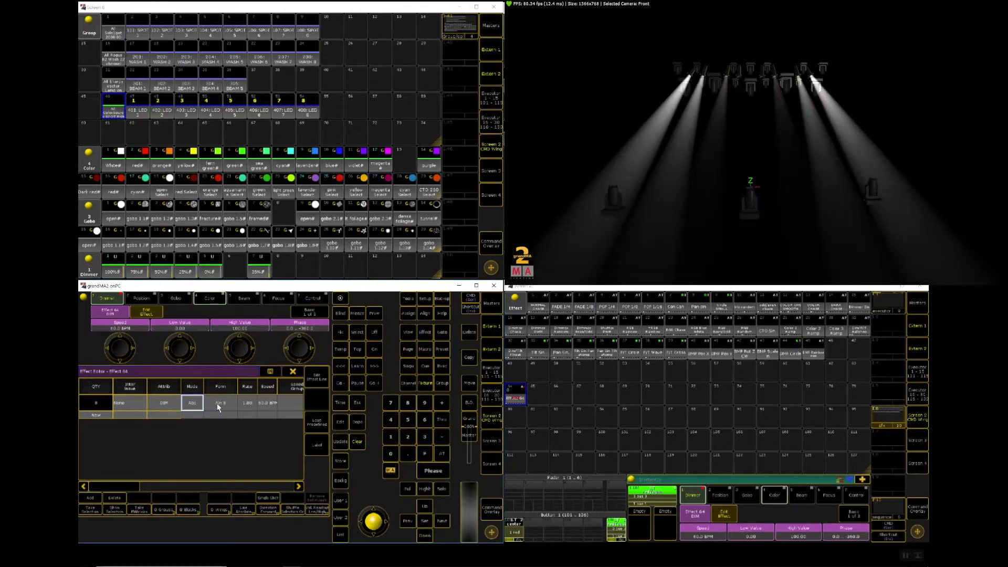
Step: Try the Cos and Chase forms on the dimmer effect line, and return the form to Sin
{"action": "left_click", "coordinate": [216, 404]}
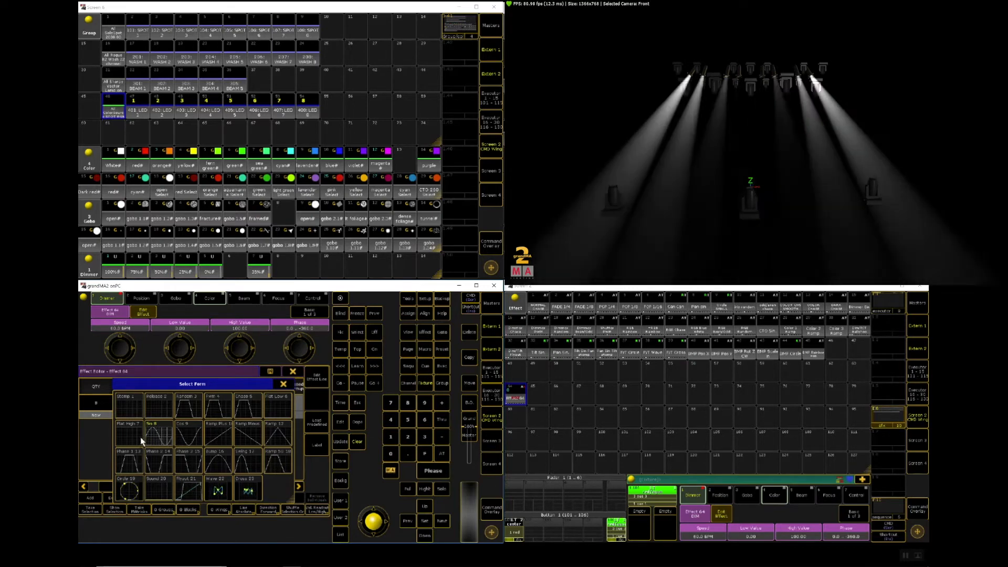
{"action": "left_click", "coordinate": [185, 438]}
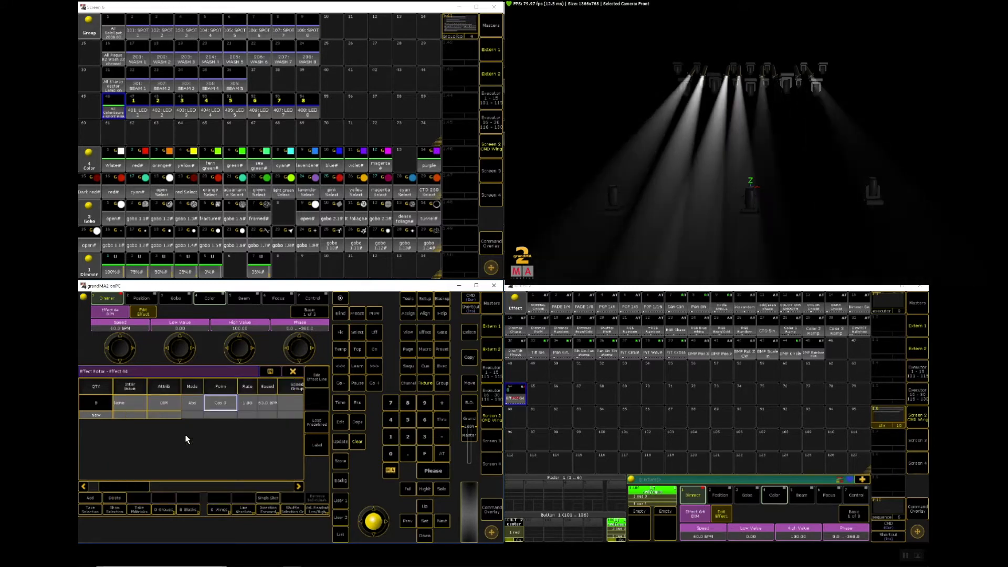
{"action": "left_click", "coordinate": [216, 403]}
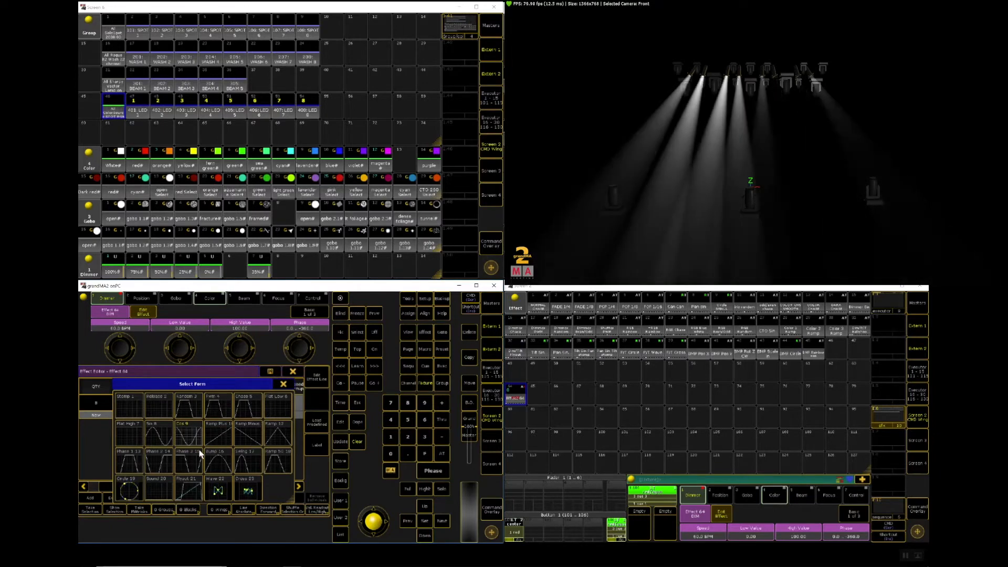
{"action": "left_click", "coordinate": [241, 407]}
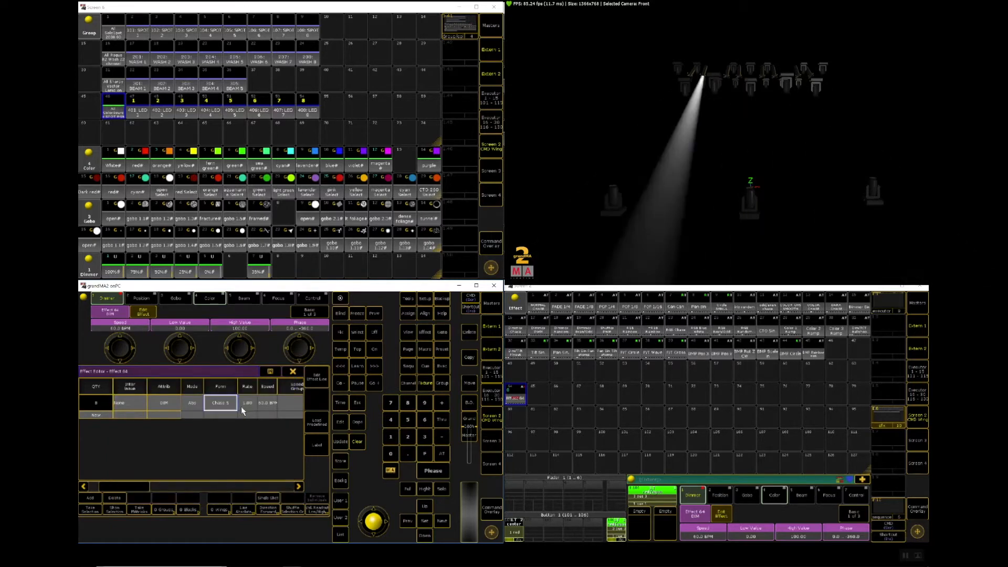
{"action": "left_click", "coordinate": [220, 403]}
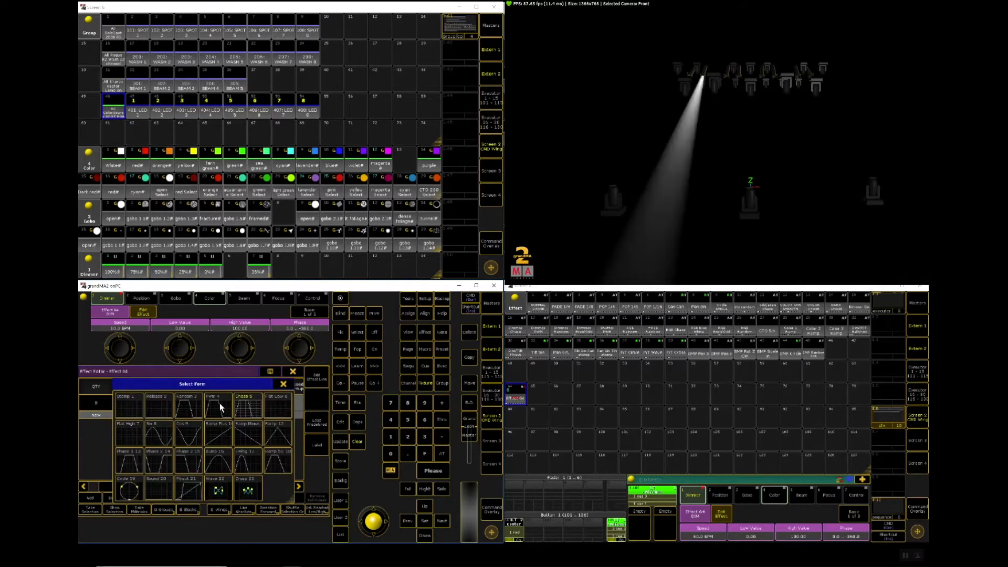
{"action": "left_click", "coordinate": [159, 440]}
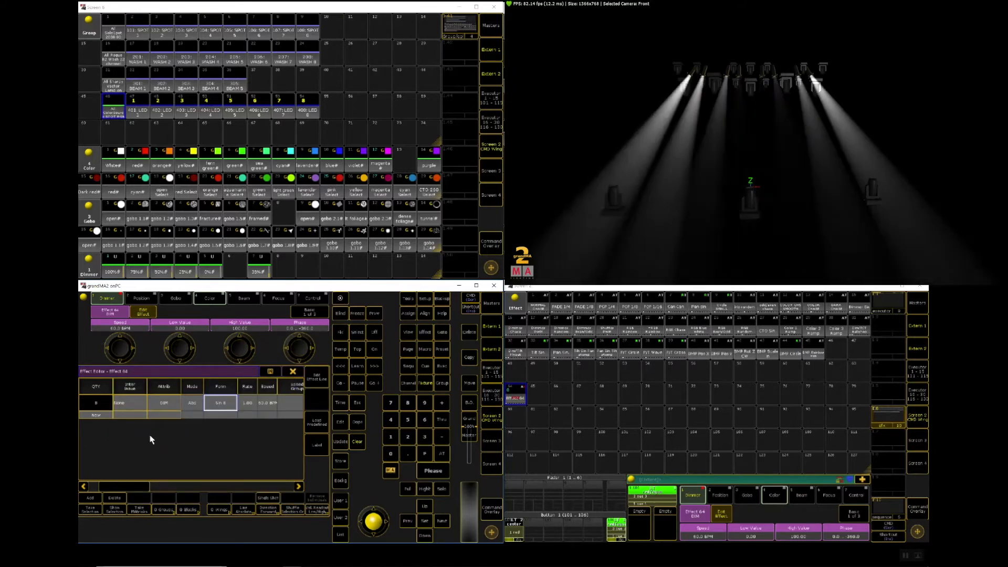
Step: Set the dimmer effect line's rate to 0.5
{"action": "left_click", "coordinate": [247, 404]}
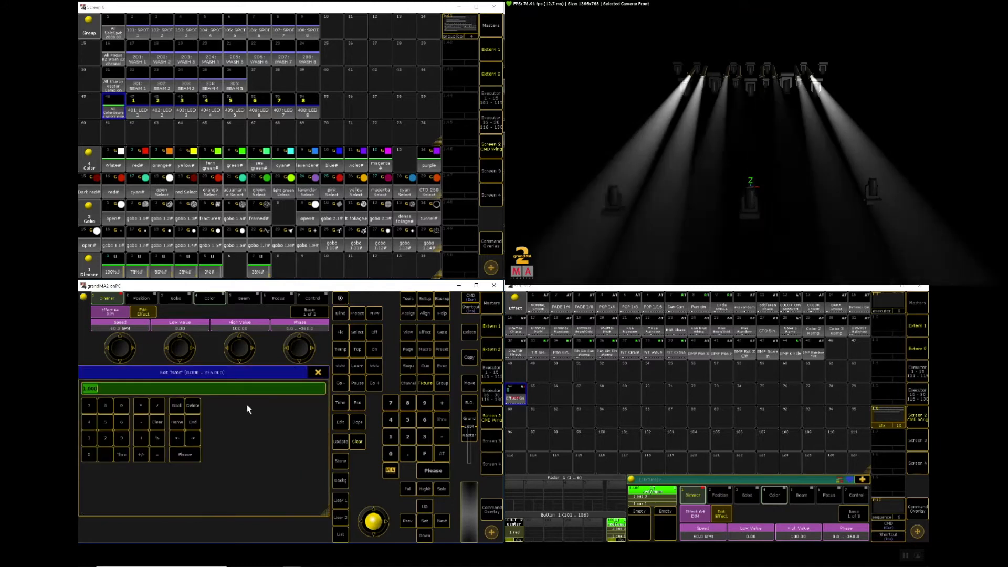
{"action": "left_click", "coordinate": [103, 458]}
{"action": "left_click", "coordinate": [105, 421]}
{"action": "left_click", "coordinate": [188, 456]}
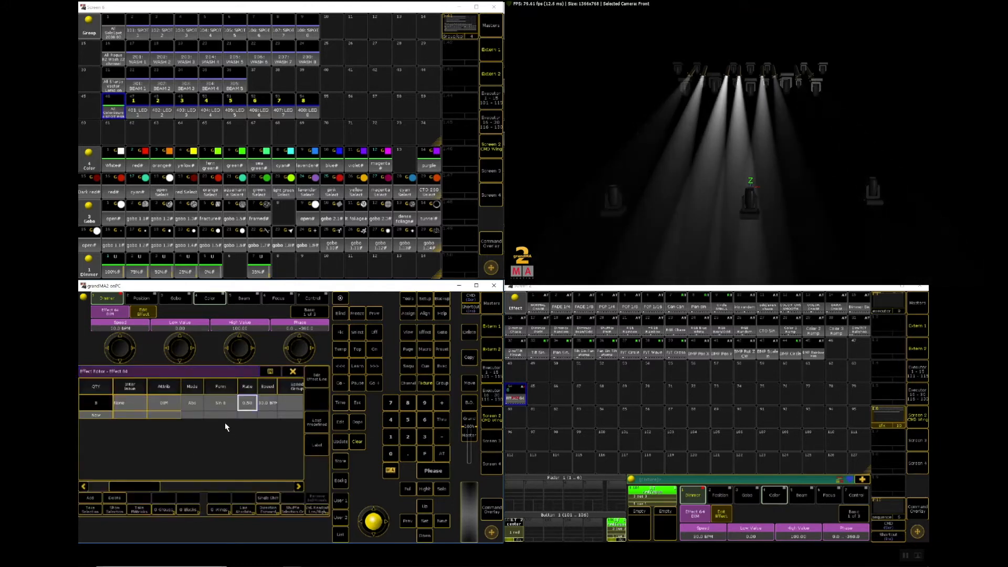
Step: Set the dimmer effect line's speed to 60 BPM
{"action": "left_click", "coordinate": [268, 405]}
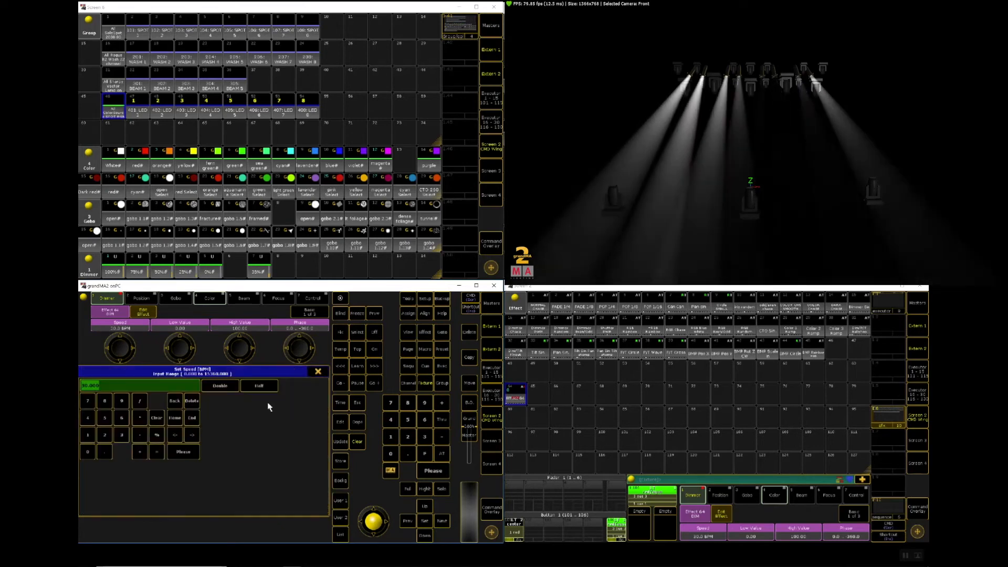
{"action": "left_click", "coordinate": [122, 418]}
{"action": "left_click", "coordinate": [85, 451]}
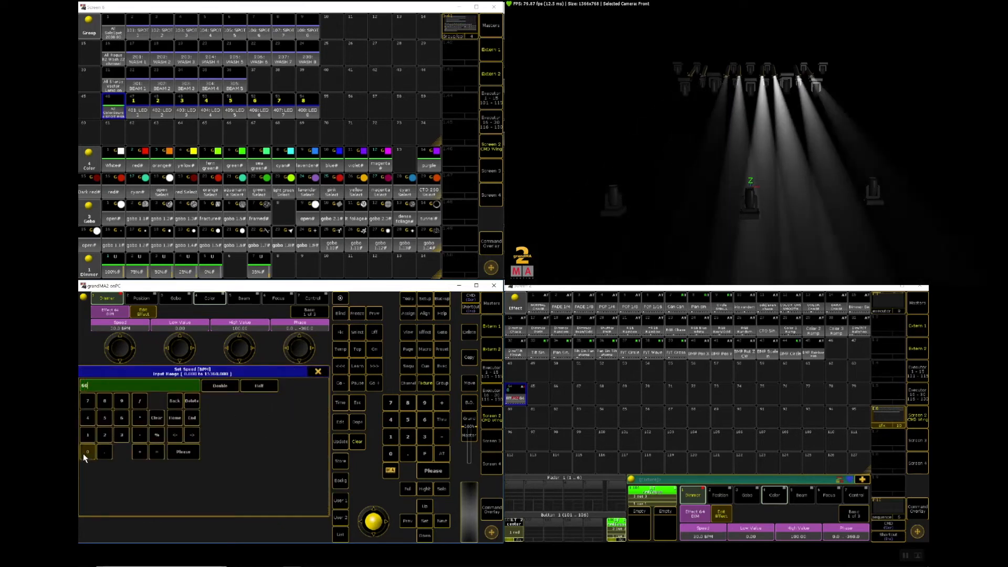
{"action": "left_click", "coordinate": [176, 451]}
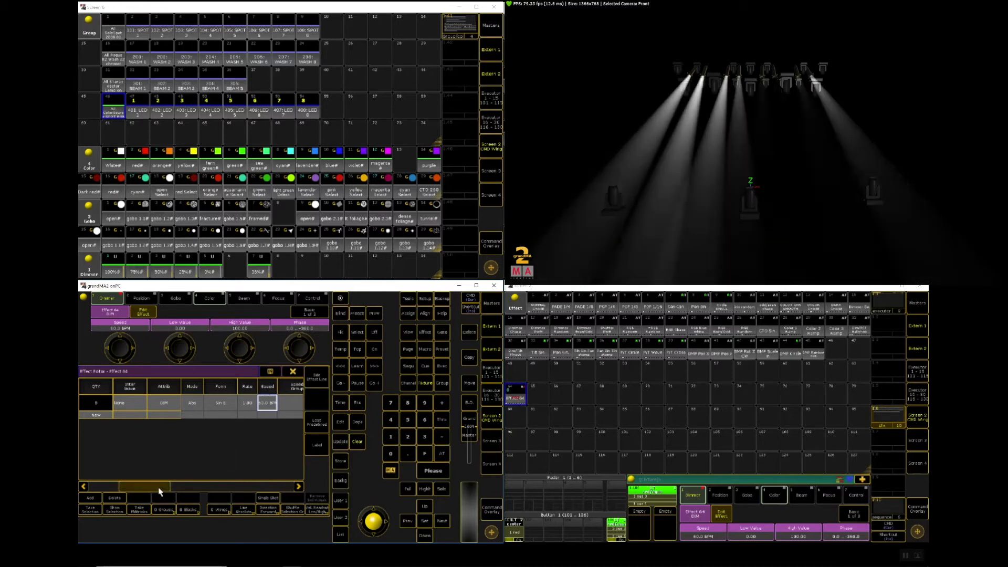
Step: Try the < and >Bounce directions on the dimmer effect line, and return the direction to >
{"action": "mouse_move", "coordinate": [166, 491]}
{"action": "left_mouse_down"}
{"action": "mouse_move", "coordinate": [219, 483]}
{"action": "mouse_move", "coordinate": [169, 490]}
{"action": "left_mouse_up"}
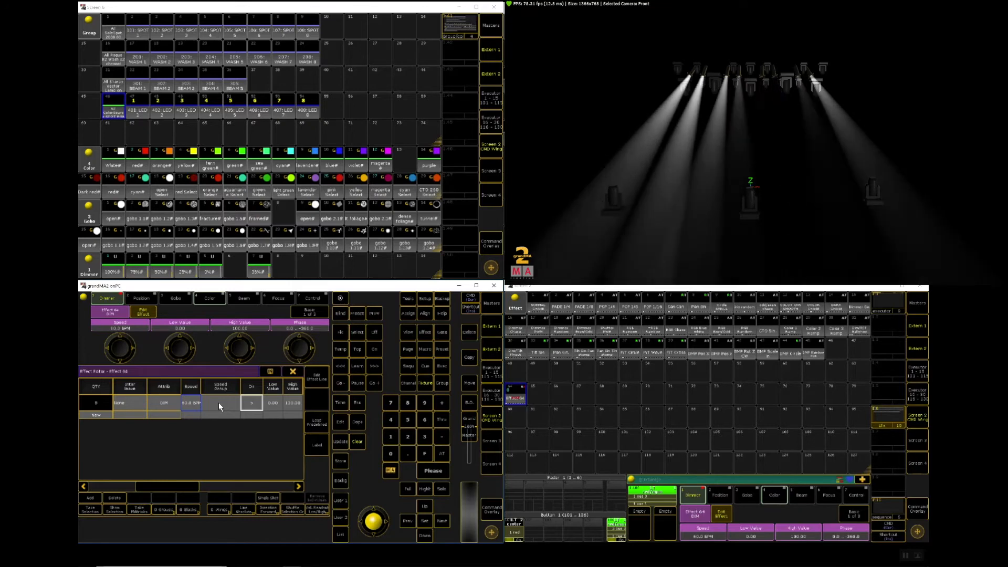
{"action": "left_click", "coordinate": [253, 405]}
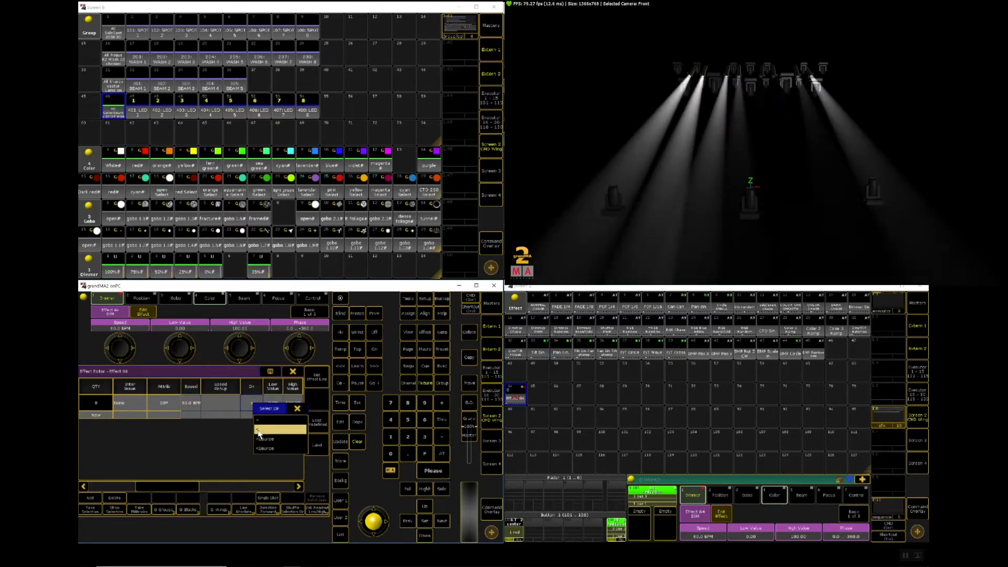
{"action": "left_click", "coordinate": [259, 431]}
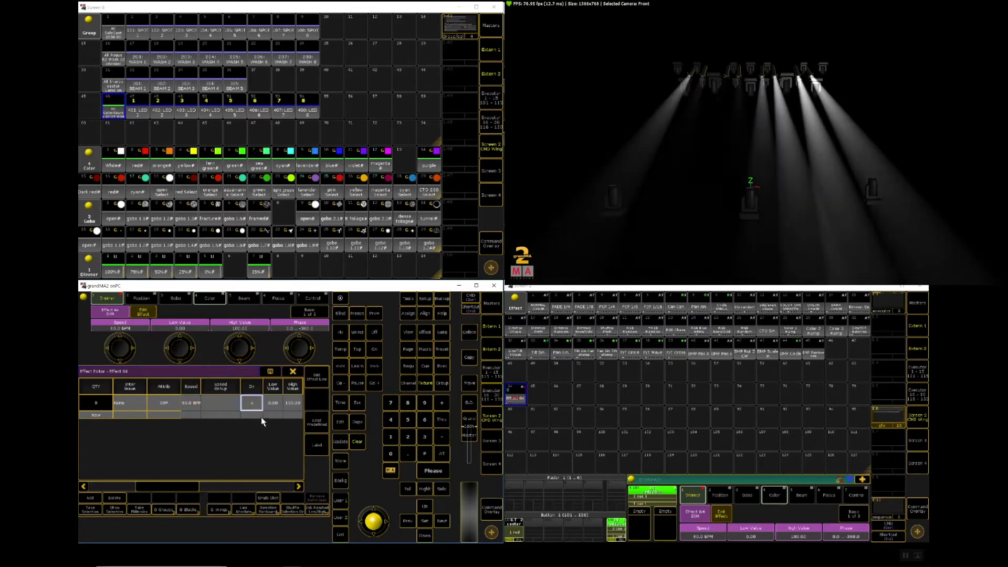
{"action": "left_click", "coordinate": [251, 404]}
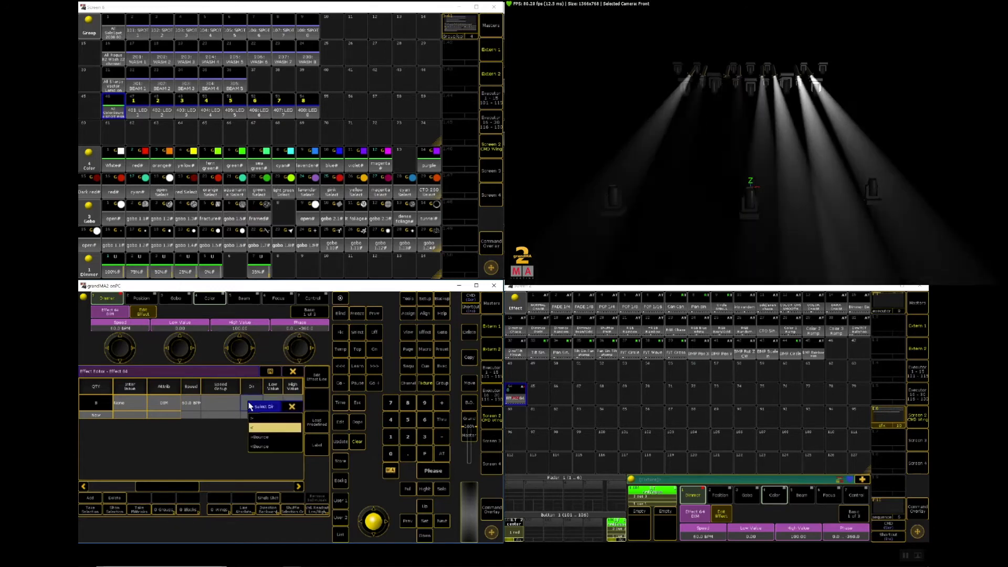
{"action": "left_click", "coordinate": [258, 439]}
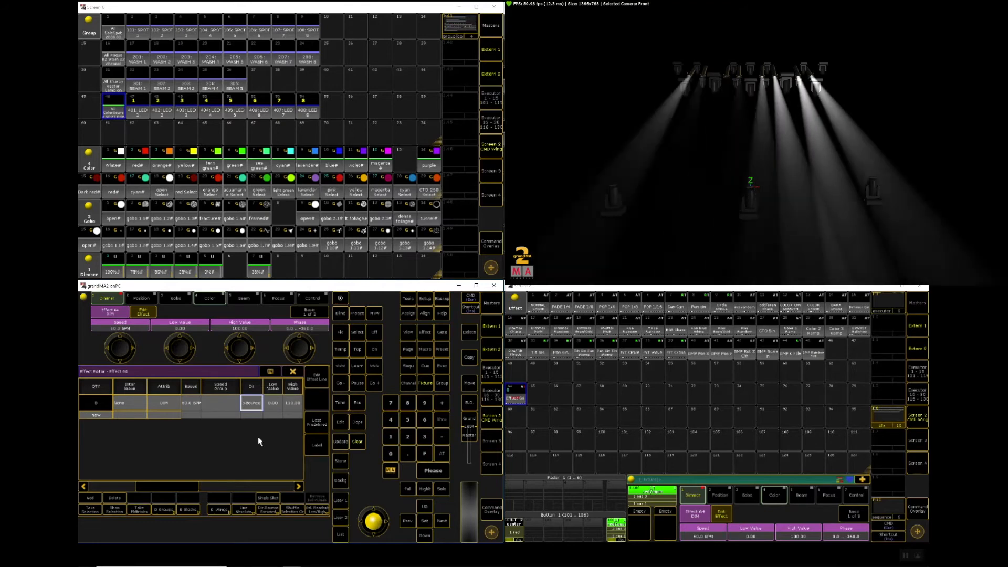
{"action": "left_click", "coordinate": [252, 409]}
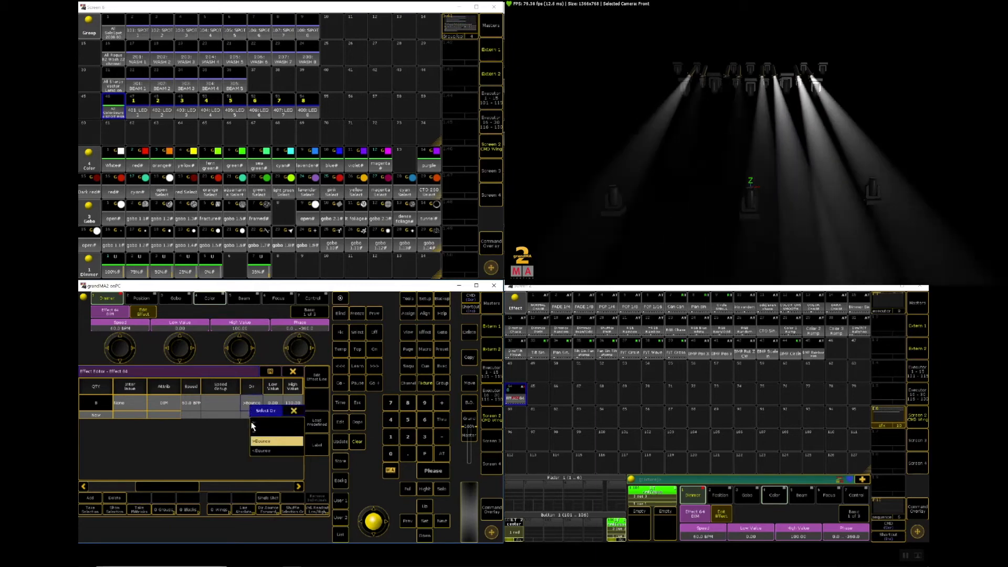
{"action": "left_click", "coordinate": [252, 423]}
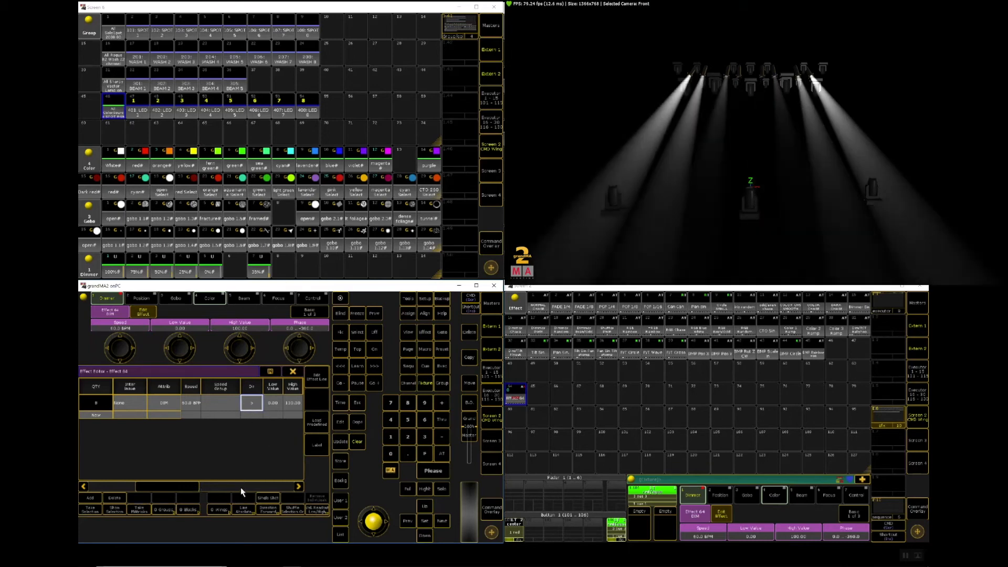
Step: Try the 75% dimmer preset as the effect line's low value, and set the low value back to 0
{"action": "double_click", "coordinate": [272, 402]}
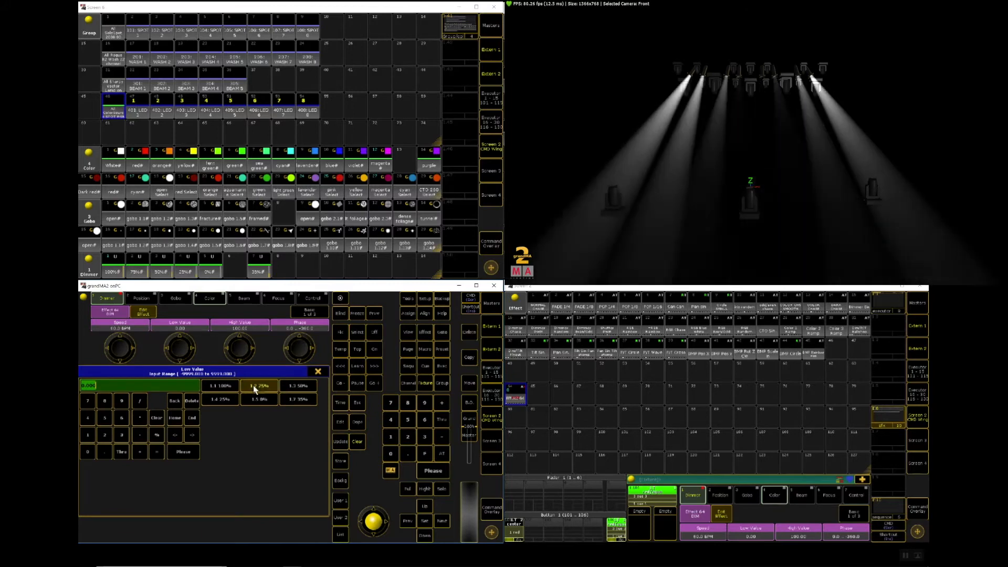
{"action": "left_click", "coordinate": [255, 388]}
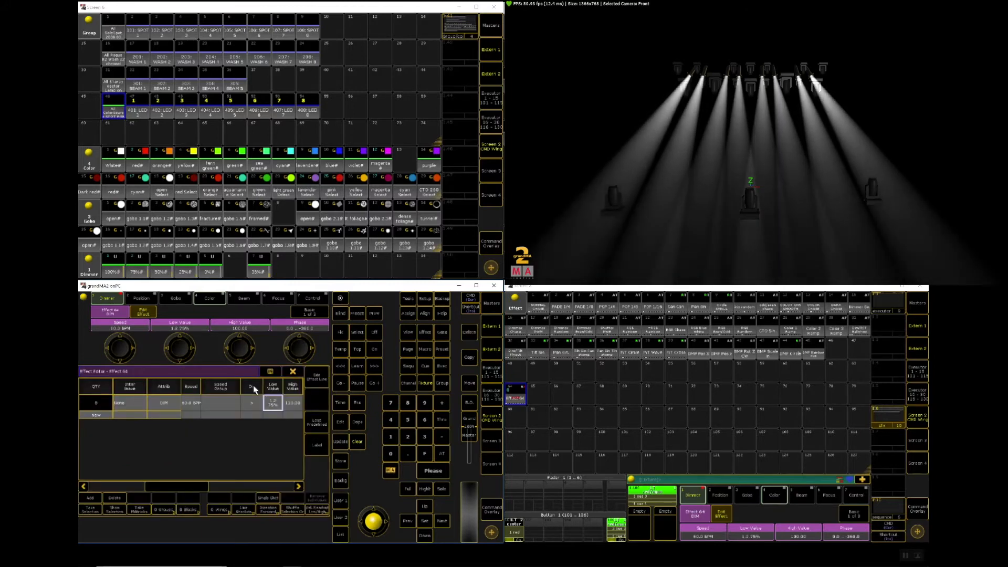
{"action": "left_click", "coordinate": [275, 406]}
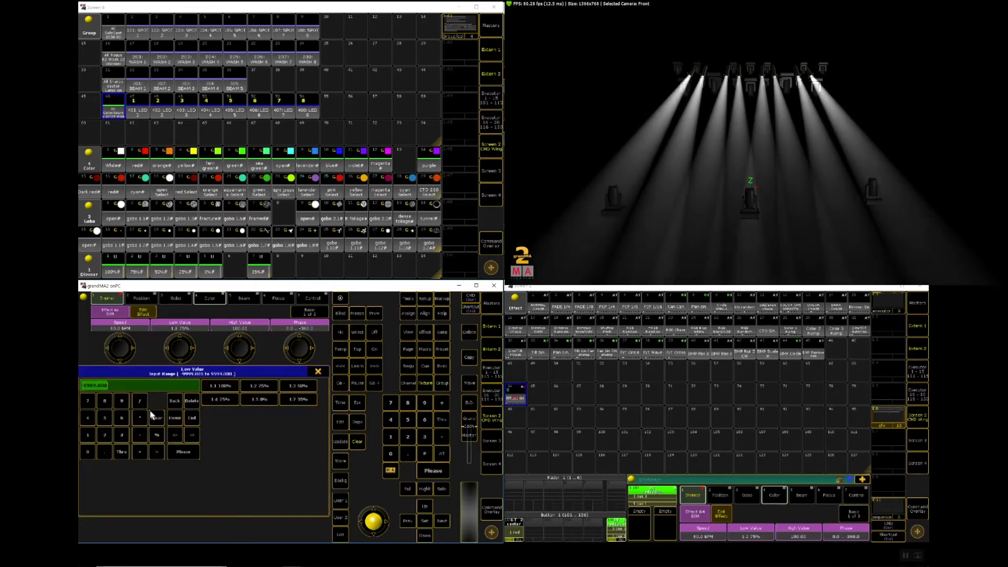
{"action": "left_click", "coordinate": [92, 452]}
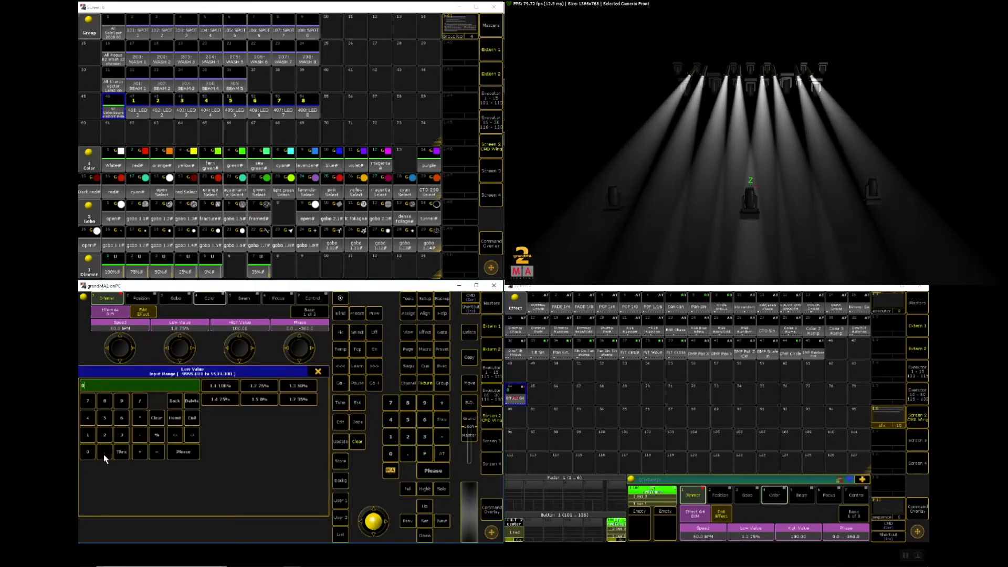
{"action": "left_click", "coordinate": [184, 453]}
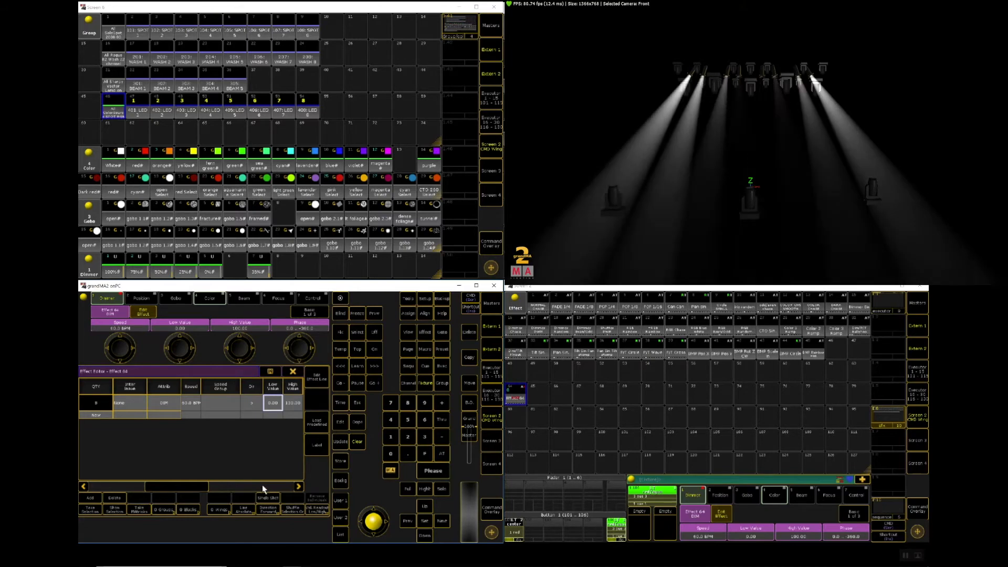
Step: Try phases of 90 and 180 on the dimmer effect line, and set the phase to 0..360
{"action": "left_click_drag", "start_coordinate": [193, 484], "coordinate": [244, 483]}
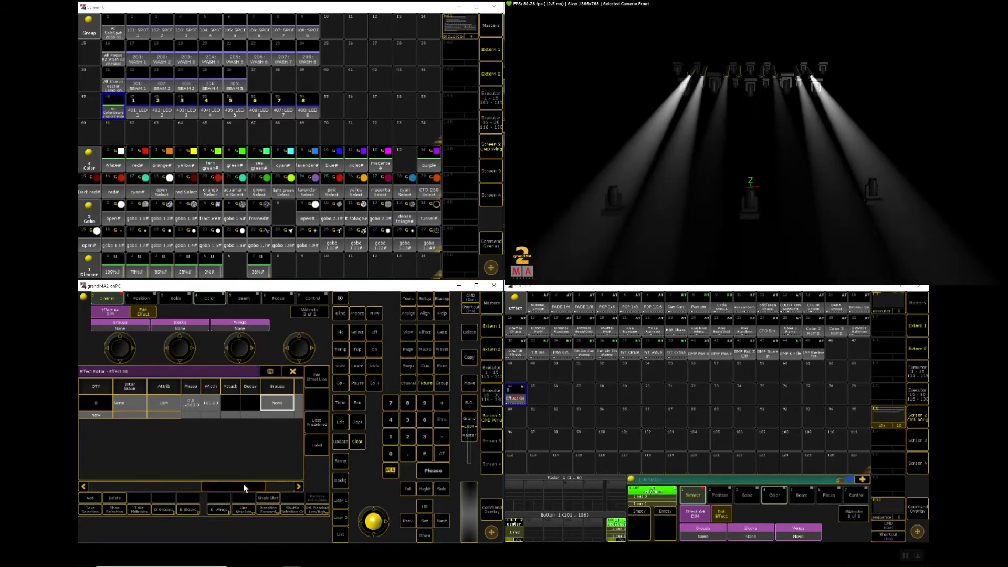
{"action": "left_click", "coordinate": [192, 409]}
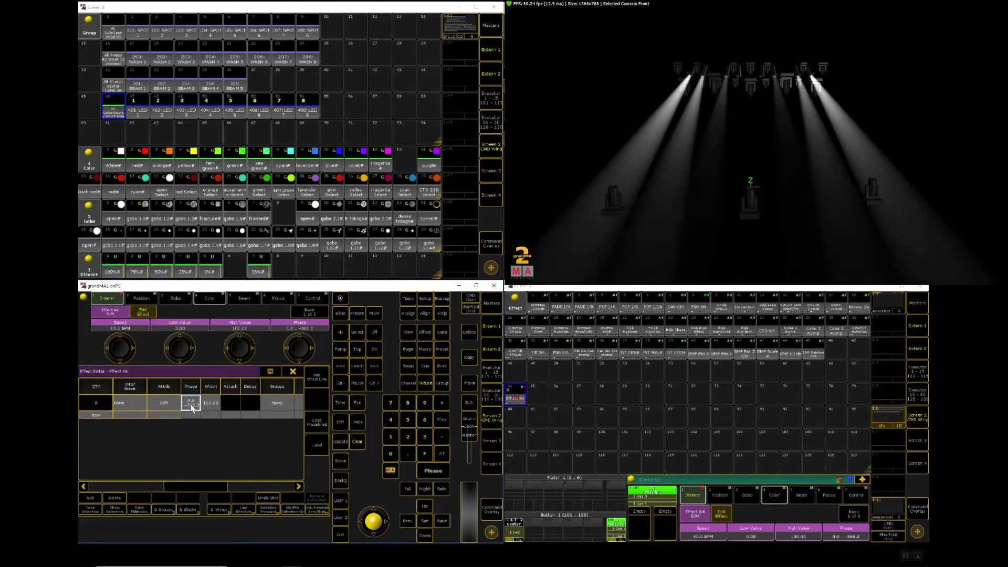
{"action": "left_click", "coordinate": [192, 409]}
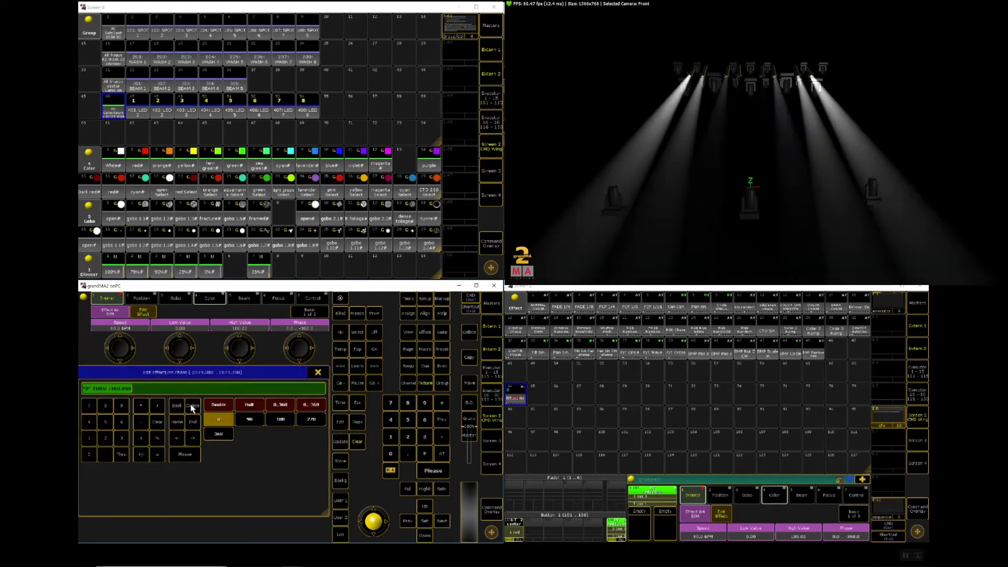
{"action": "left_click", "coordinate": [250, 421]}
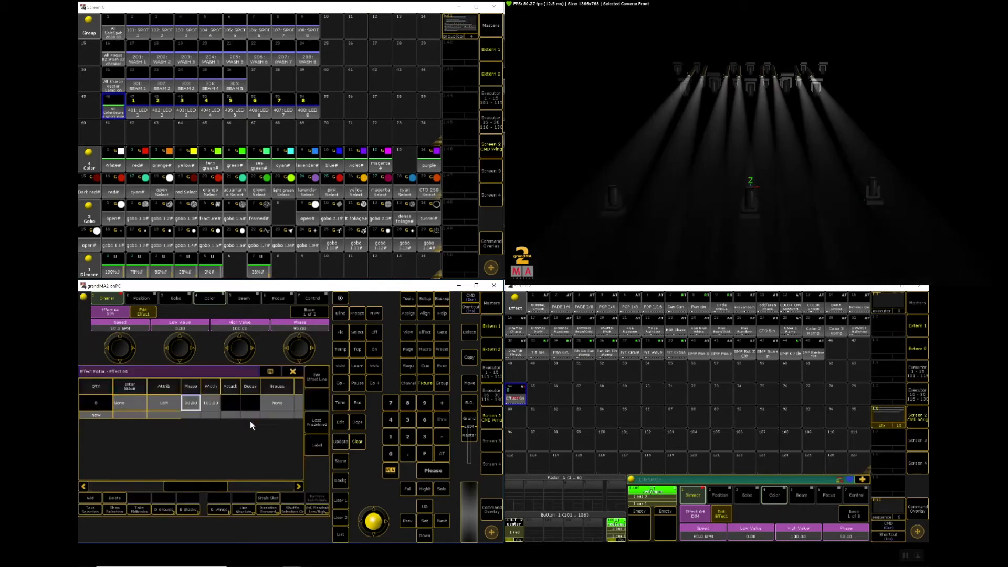
{"action": "left_click", "coordinate": [192, 409]}
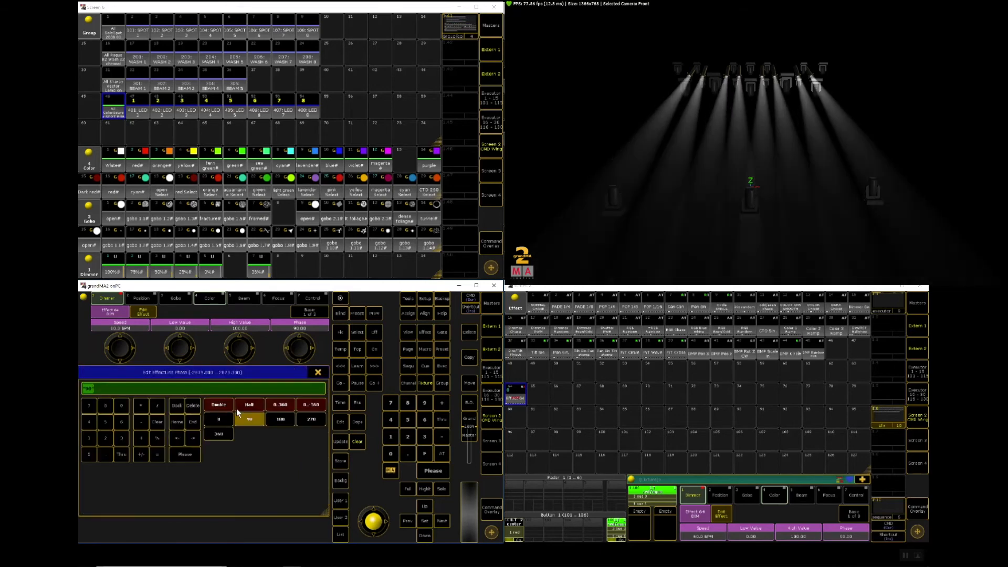
{"action": "left_click", "coordinate": [280, 421]}
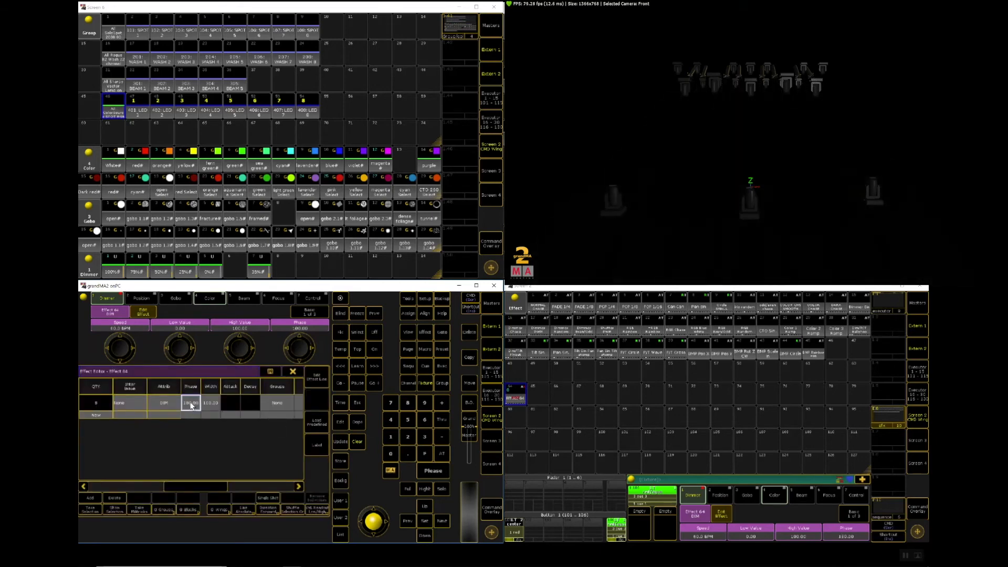
{"action": "left_click", "coordinate": [192, 406]}
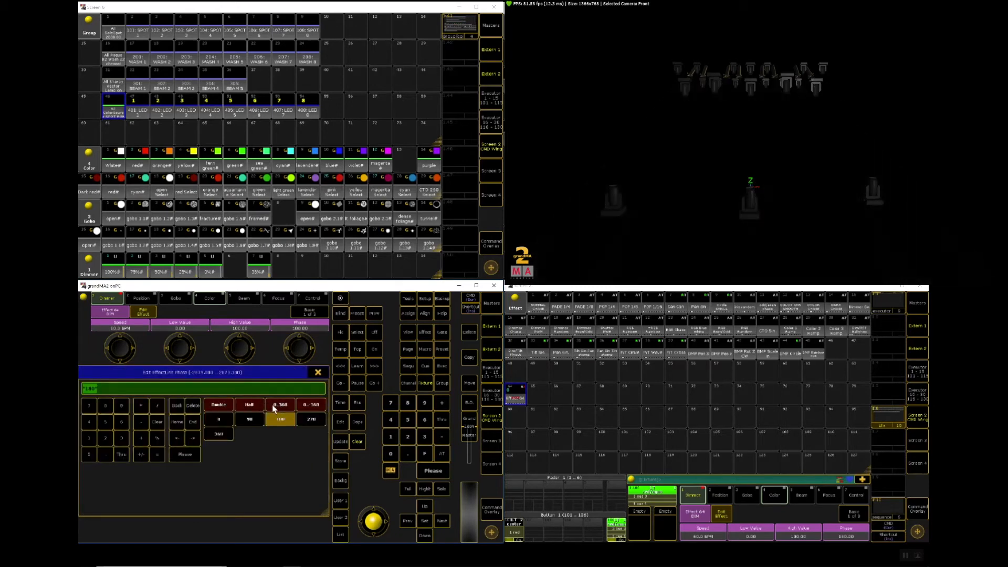
{"action": "left_click", "coordinate": [278, 406]}
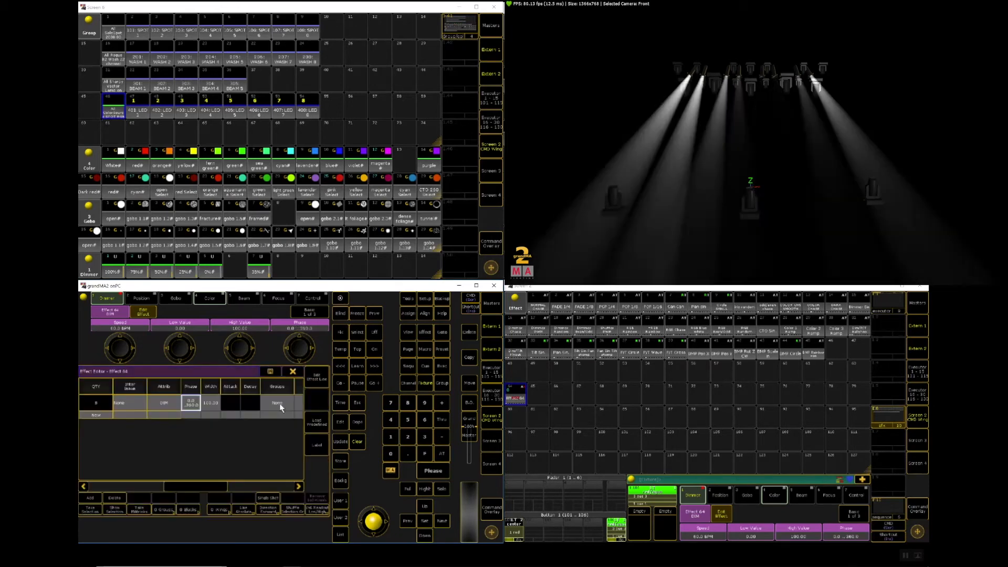
Step: Try a 25% width on the dimmer effect line, and set the width back to 100%
{"action": "left_click", "coordinate": [210, 405]}
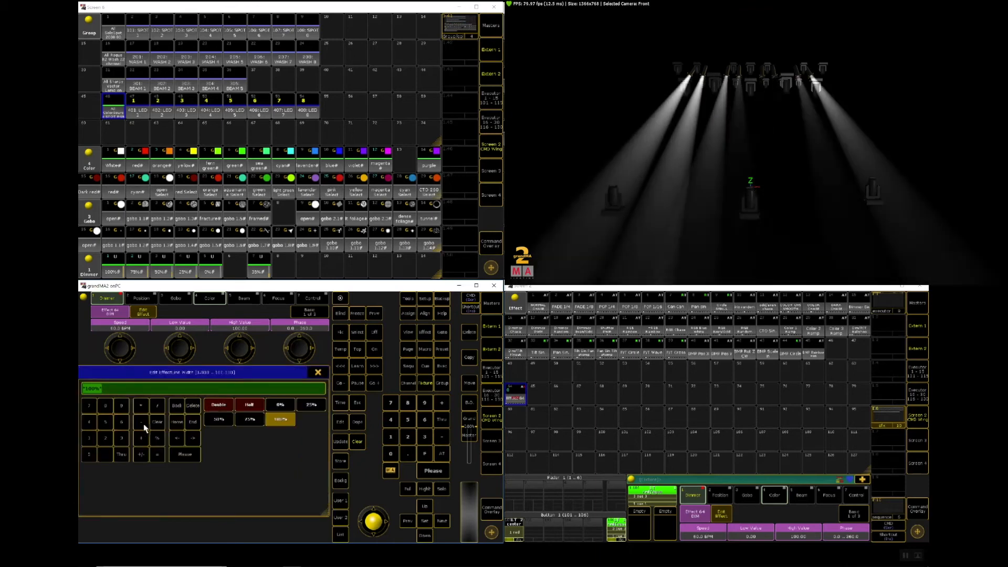
{"action": "left_click", "coordinate": [311, 406]}
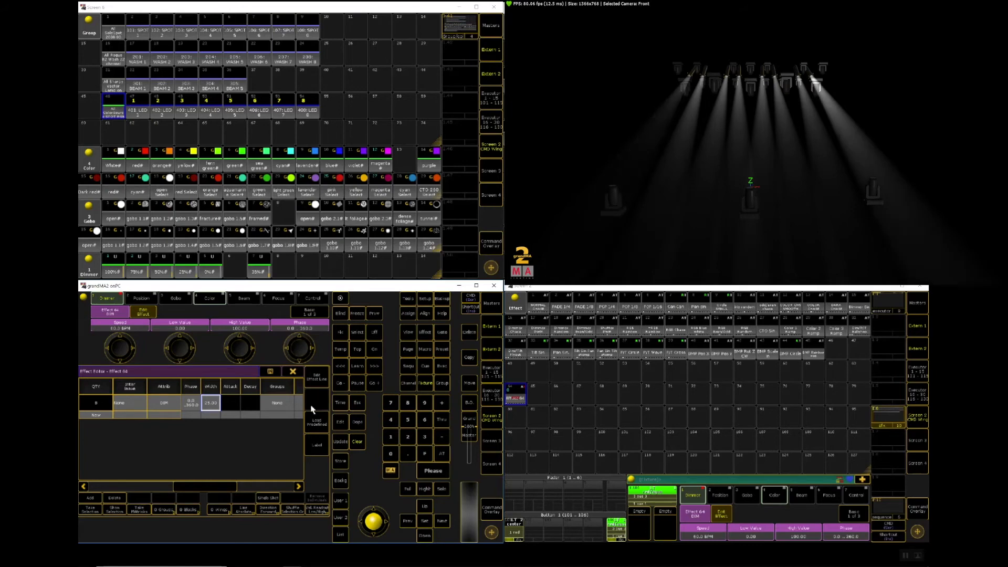
{"action": "left_click", "coordinate": [216, 404]}
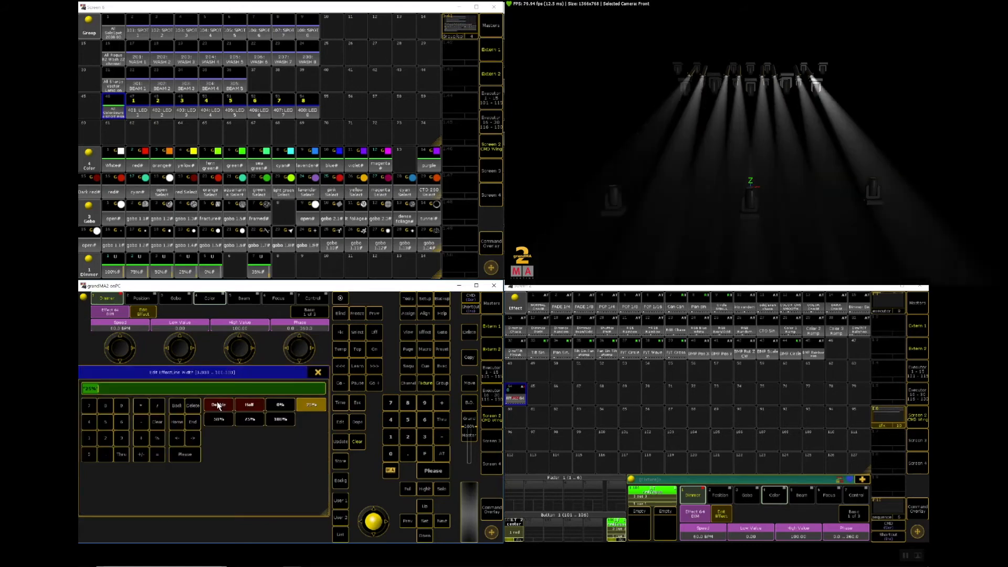
{"action": "left_click", "coordinate": [277, 420]}
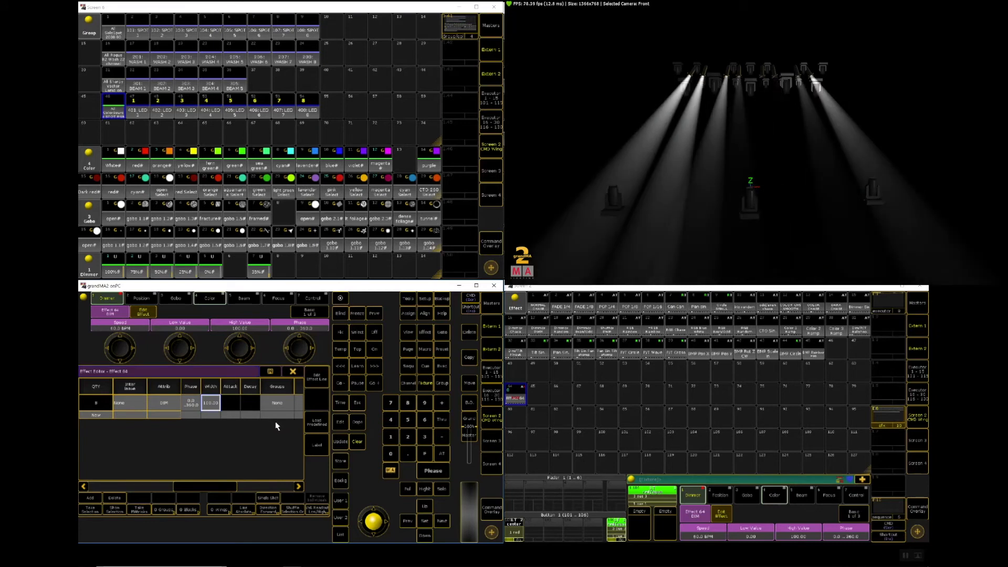
Step: Try the dimmer effect line with groups set to 1 and then 2
{"action": "left_click_drag", "start_coordinate": [198, 483], "coordinate": [241, 487]}
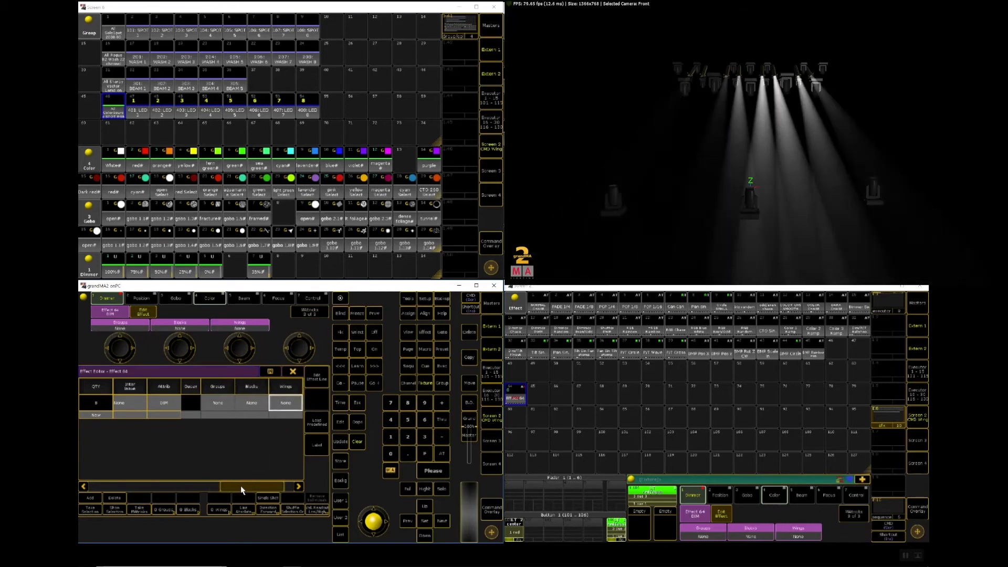
{"action": "left_click", "coordinate": [216, 403]}
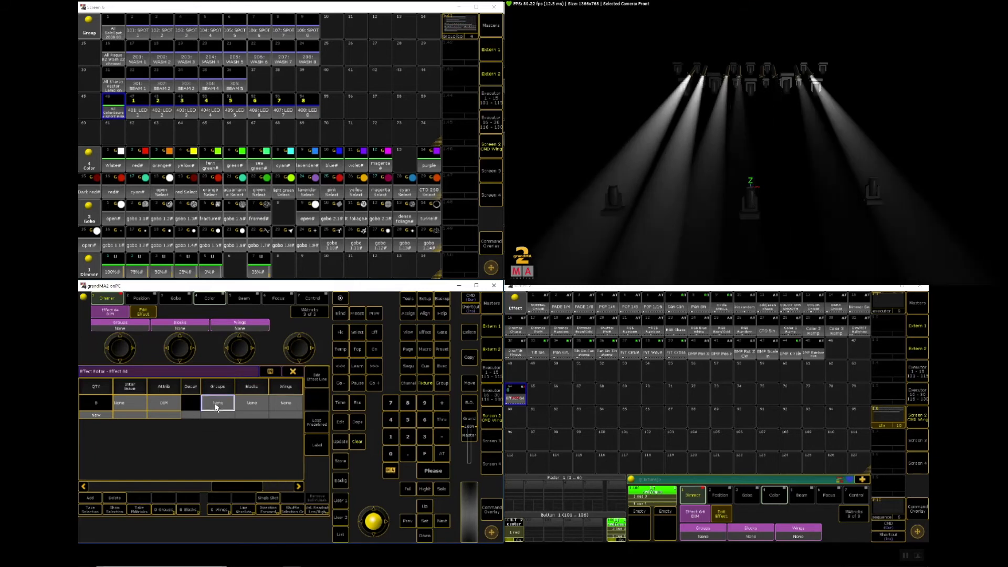
{"action": "left_click", "coordinate": [215, 403]}
{"action": "type", "text": "1"}
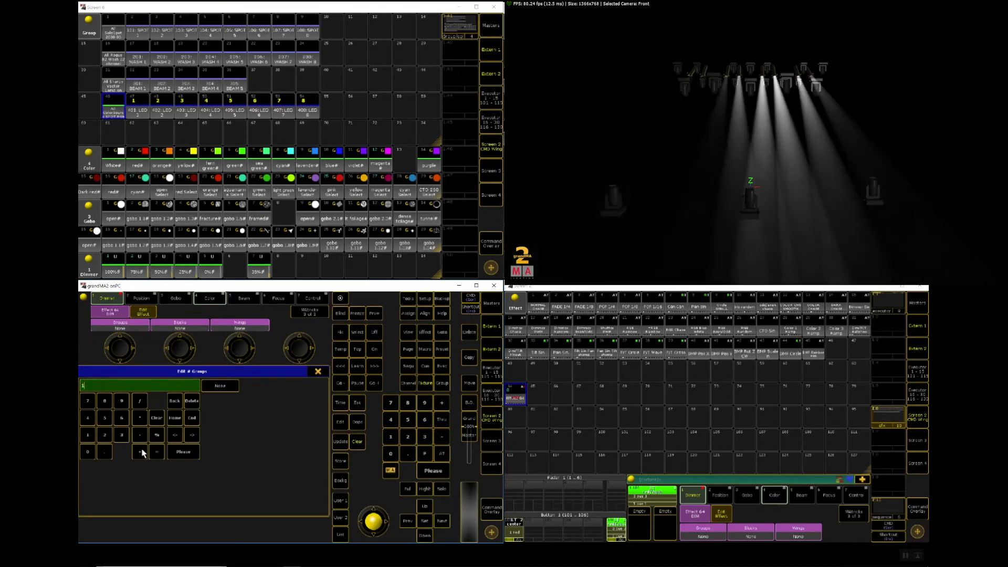
{"action": "left_click", "coordinate": [181, 453]}
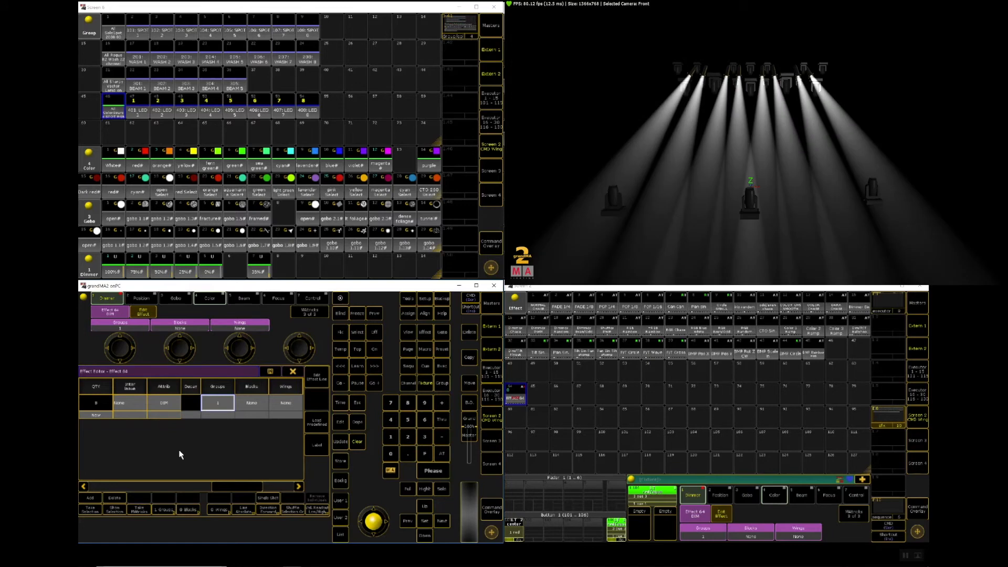
{"action": "left_click", "coordinate": [223, 403]}
{"action": "left_click", "coordinate": [99, 436]}
{"action": "left_click", "coordinate": [184, 452]}
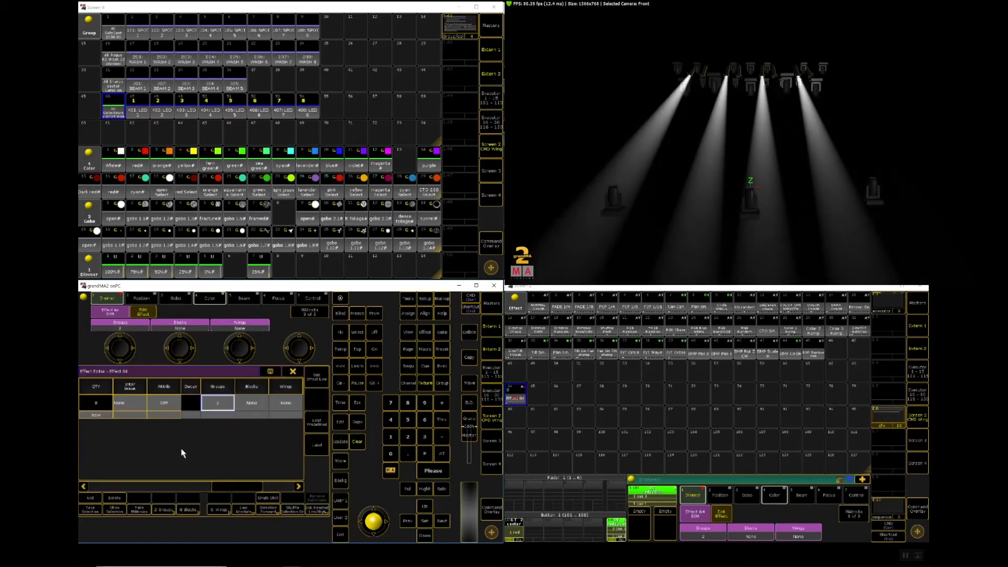
Step: Try 3 groups on the dimmer effect line, and reset the groups to None
{"action": "left_click", "coordinate": [212, 397]}
{"action": "left_click", "coordinate": [121, 434]}
{"action": "left_click", "coordinate": [183, 452]}
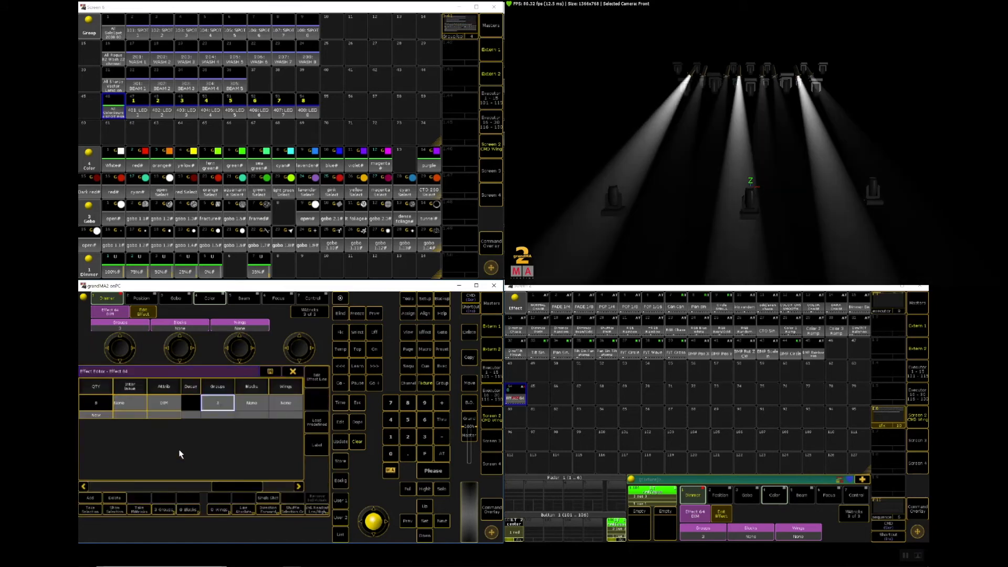
{"action": "left_click", "coordinate": [218, 400]}
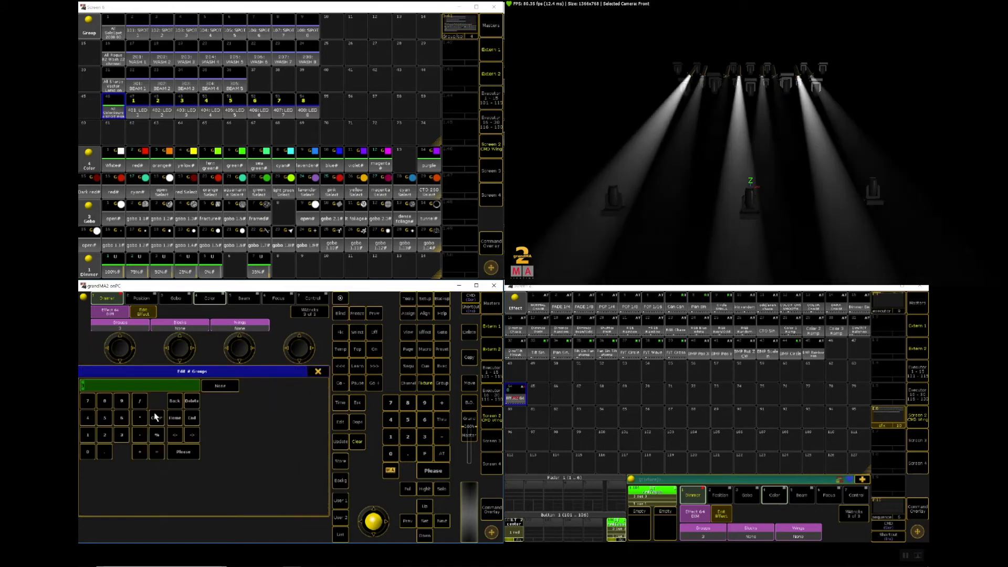
{"action": "left_click", "coordinate": [183, 451]}
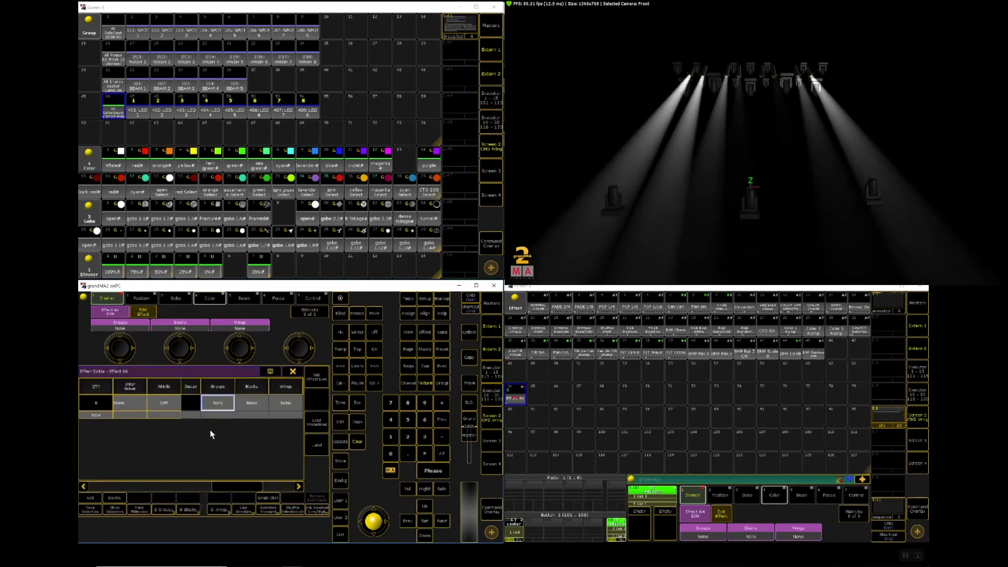
Step: Try the dimmer effect line with blocks set to 2 and then 3
{"action": "left_click", "coordinate": [253, 405]}
{"action": "left_click", "coordinate": [254, 406]}
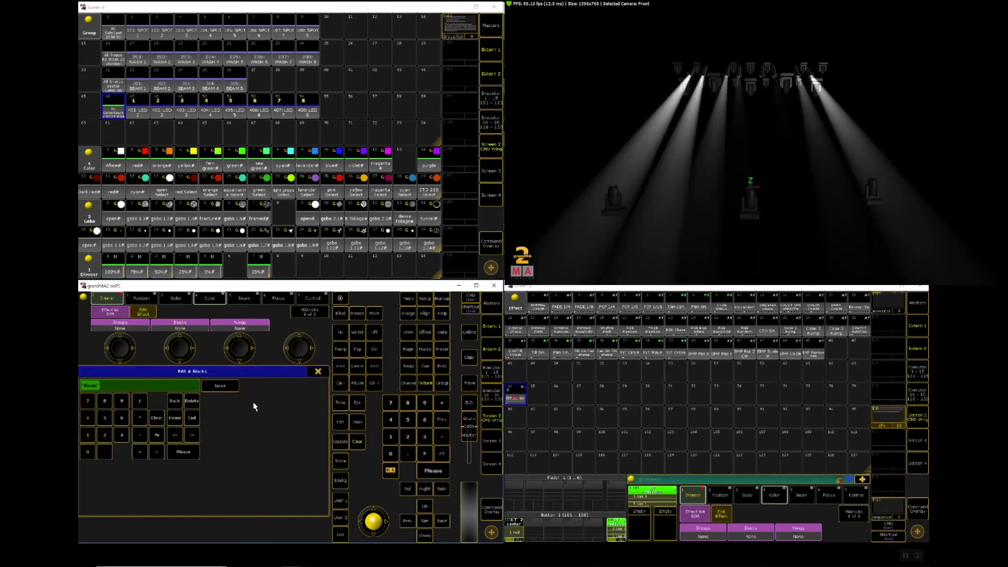
{"action": "left_click", "coordinate": [105, 435]}
{"action": "left_click", "coordinate": [185, 455]}
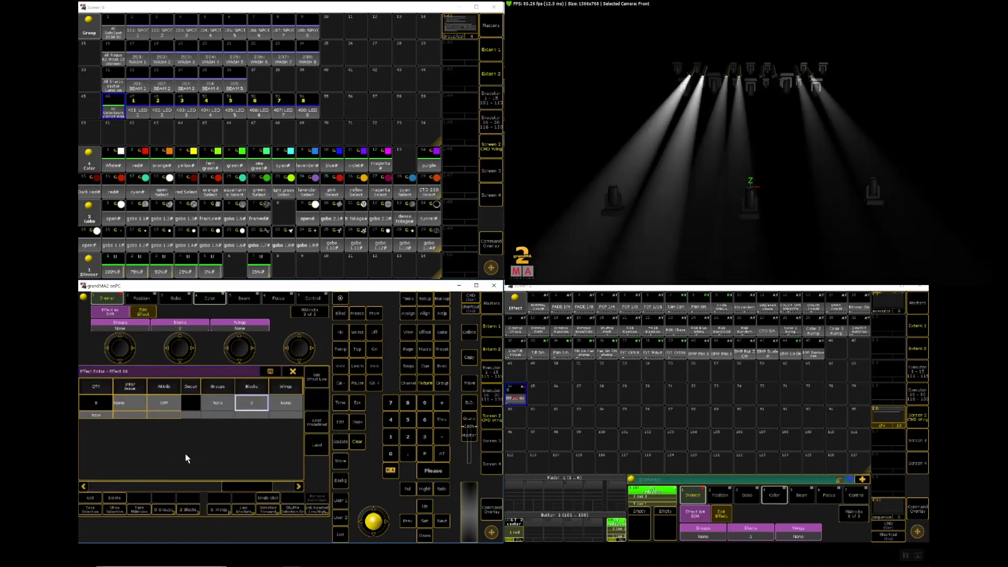
{"action": "left_click", "coordinate": [252, 404]}
{"action": "left_click", "coordinate": [121, 436]}
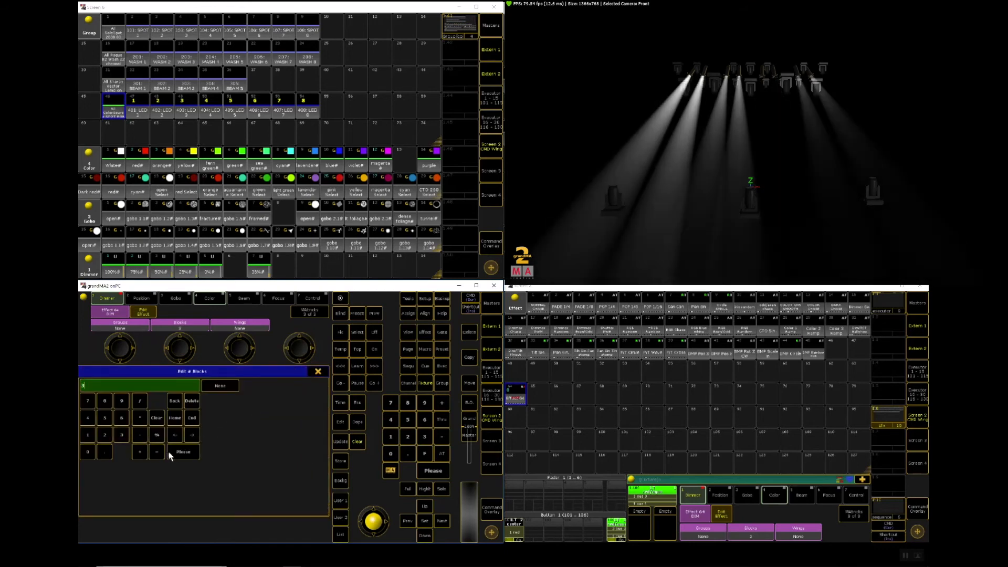
{"action": "left_click", "coordinate": [176, 453]}
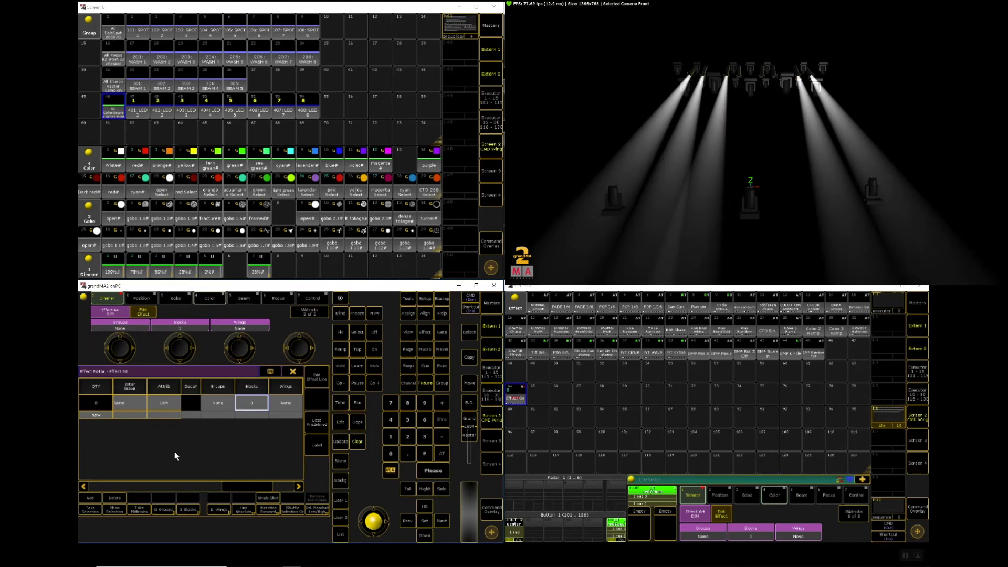
Step: Try 6 blocks on the dimmer effect line, and reset the blocks to None
{"action": "left_click", "coordinate": [257, 405]}
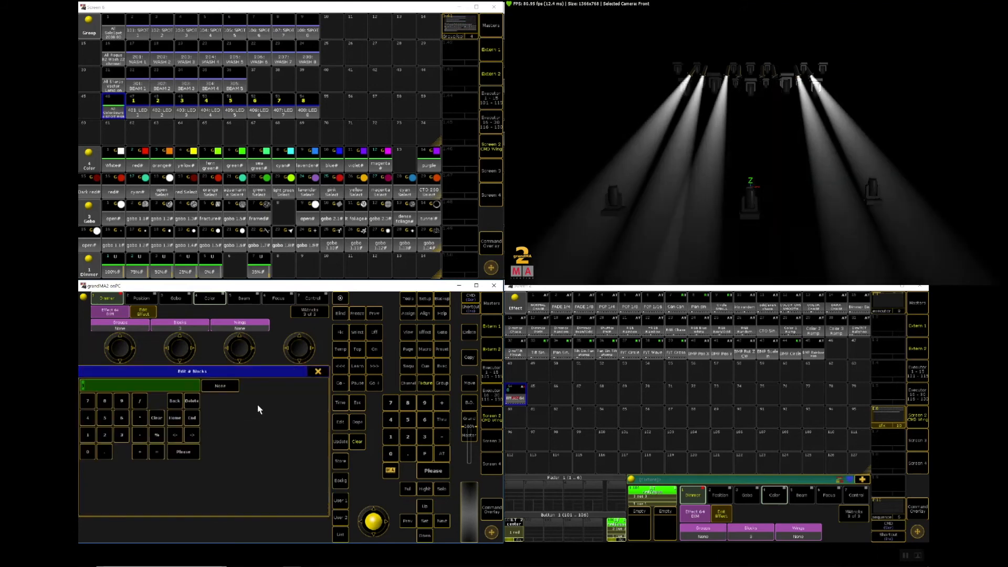
{"action": "left_click", "coordinate": [121, 418]}
{"action": "left_click", "coordinate": [182, 452]}
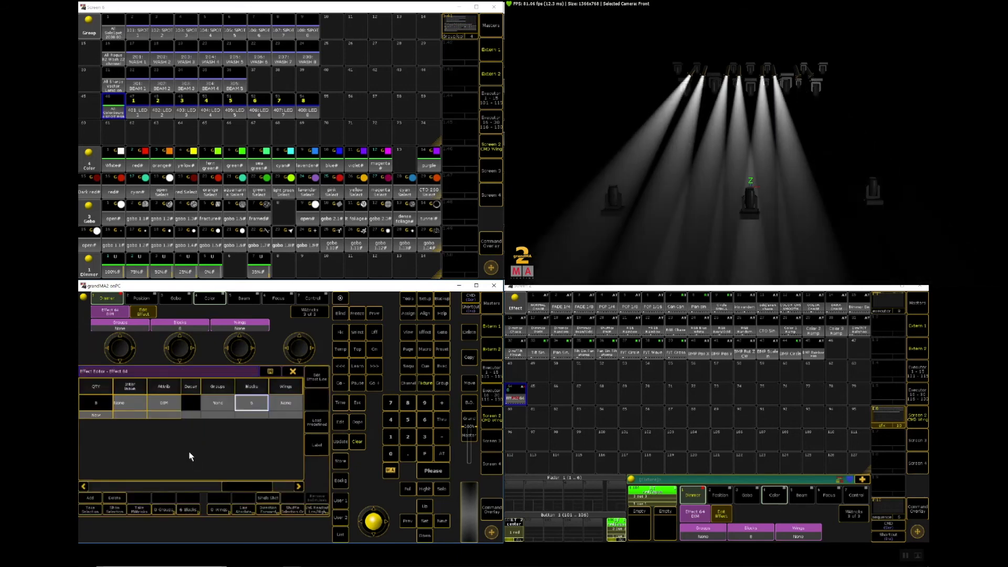
{"action": "left_click", "coordinate": [251, 404]}
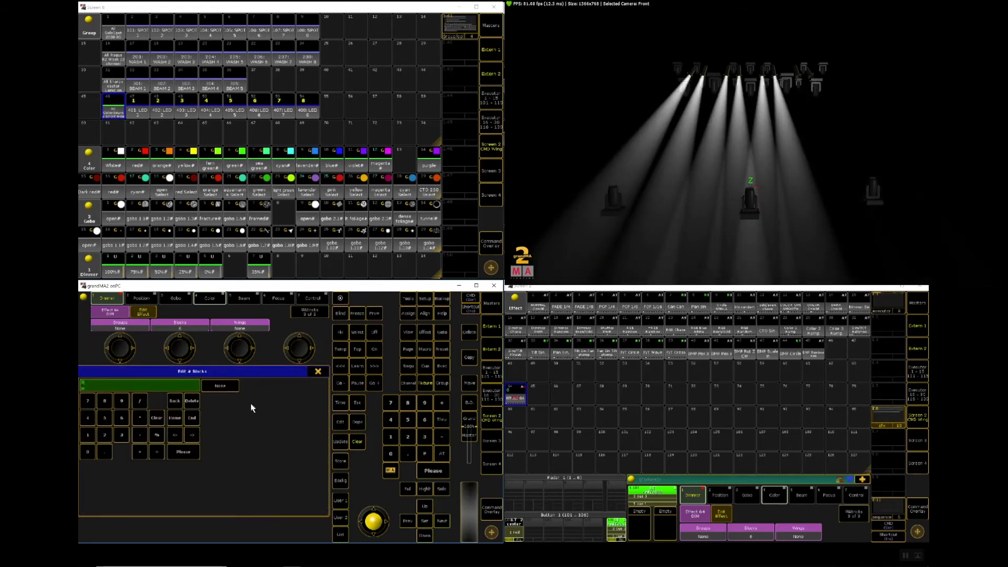
{"action": "left_click", "coordinate": [90, 453]}
{"action": "left_click", "coordinate": [181, 453]}
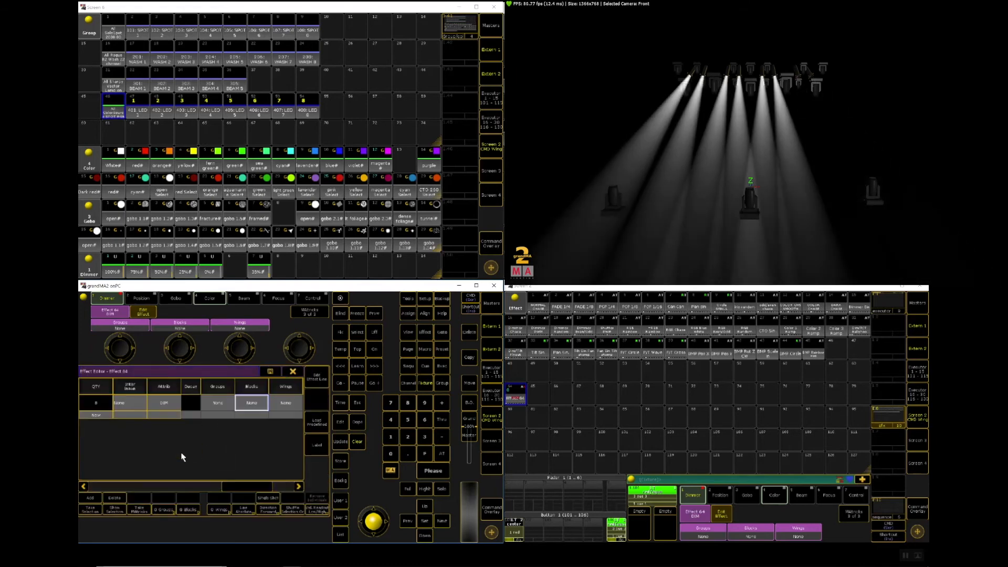
Step: Try 2 and 4 wings on the dimmer effect line, and reset the wings to None
{"action": "left_click", "coordinate": [285, 403]}
{"action": "left_click", "coordinate": [105, 435]}
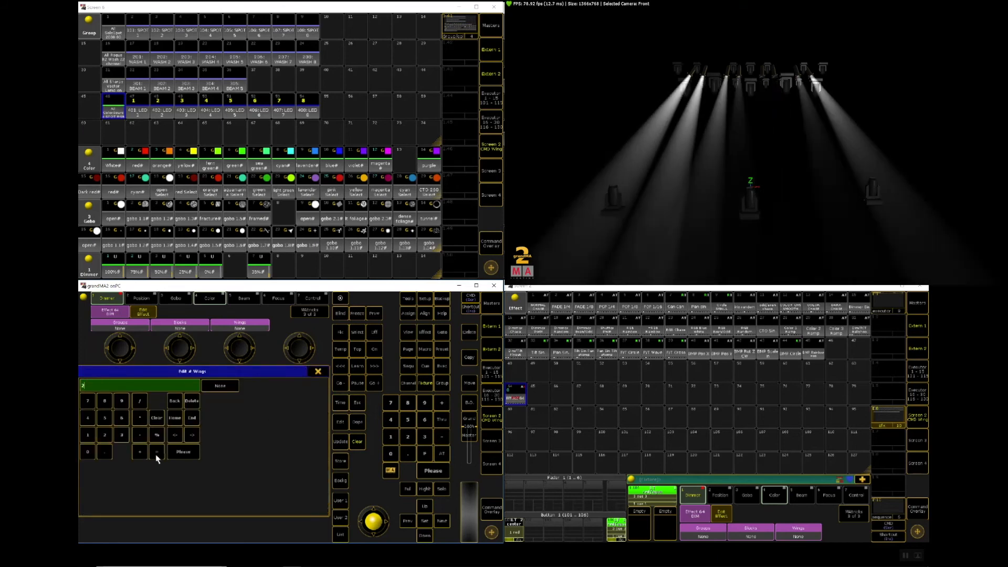
{"action": "left_click", "coordinate": [176, 455]}
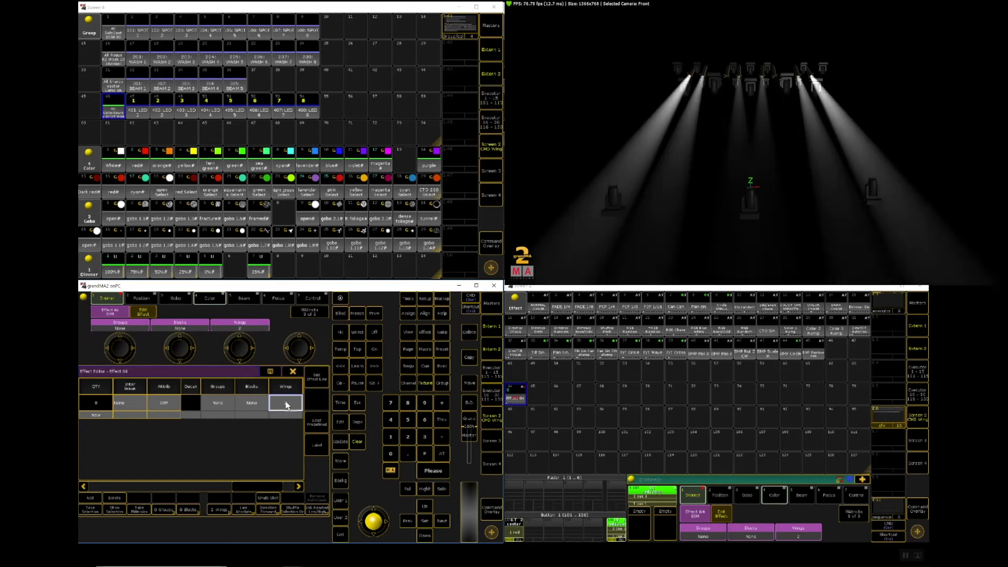
{"action": "left_click", "coordinate": [287, 406]}
{"action": "left_click", "coordinate": [88, 418]}
{"action": "left_click", "coordinate": [184, 453]}
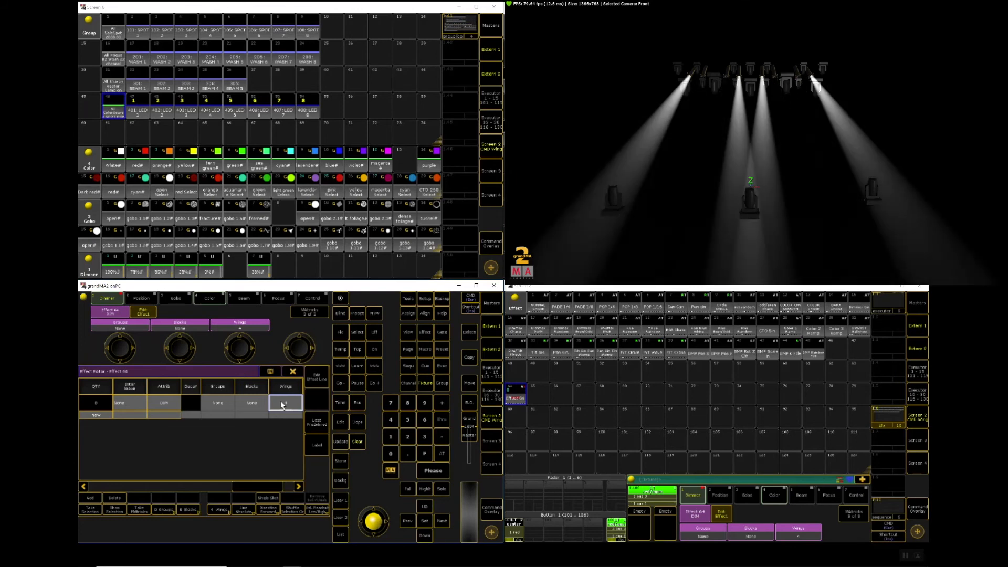
{"action": "left_click", "coordinate": [281, 402]}
{"action": "left_click", "coordinate": [91, 451]}
{"action": "left_click", "coordinate": [184, 452]}
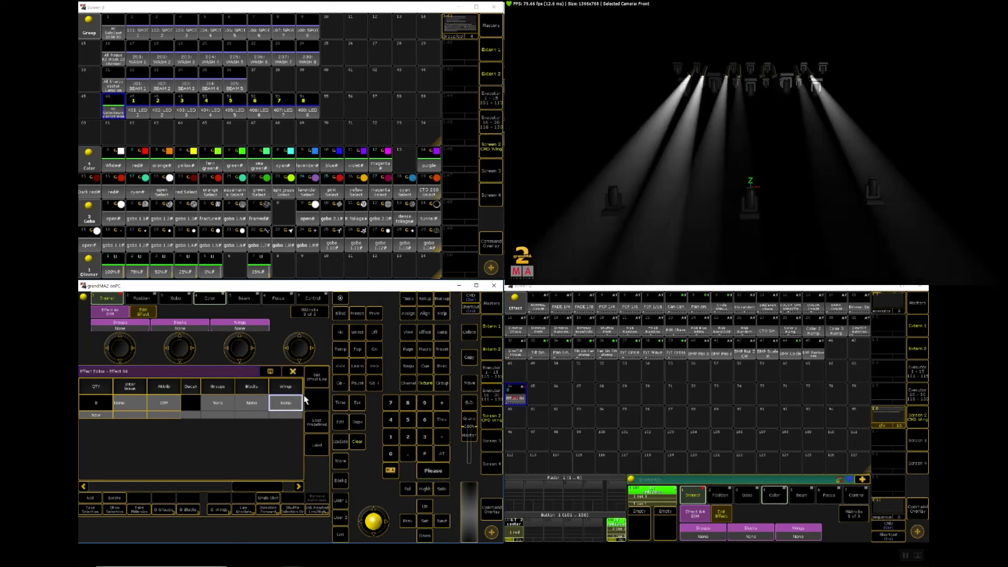
Step: Exit the effect editor with the programmer cleared, and start effect 64 from the effect pool
{"action": "left_click", "coordinate": [291, 373]}
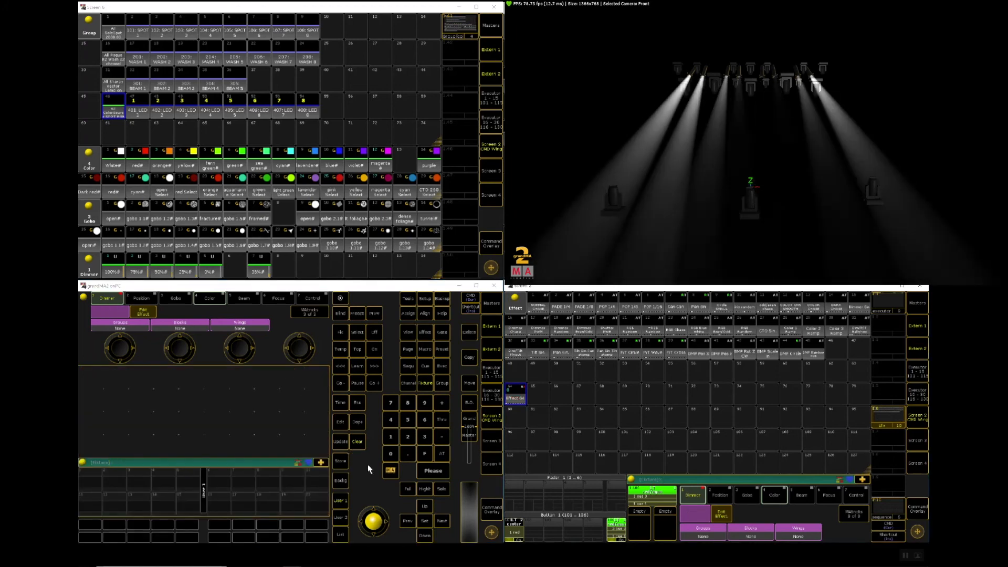
{"action": "triple_click", "coordinate": [358, 443]}
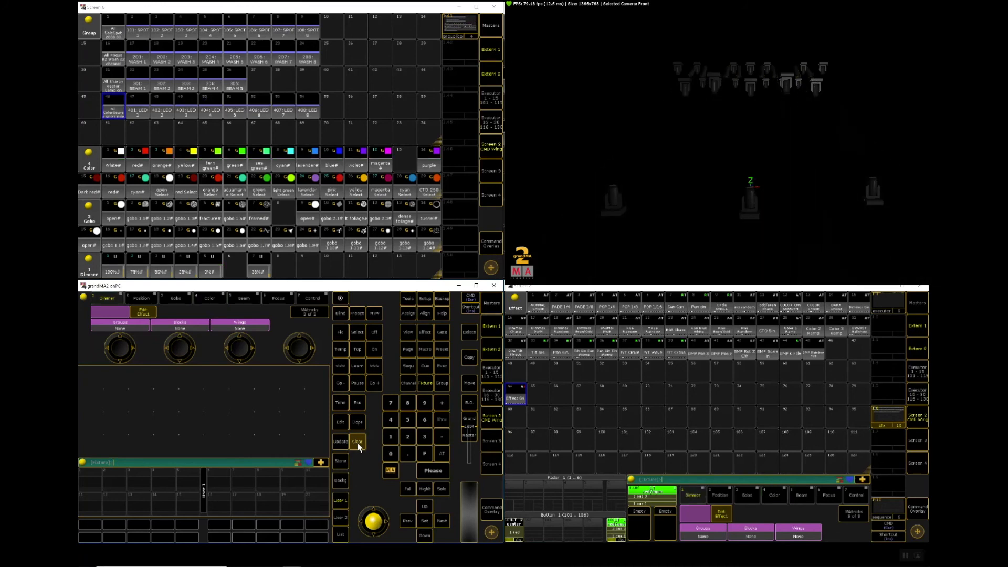
{"action": "left_click", "coordinate": [516, 400]}
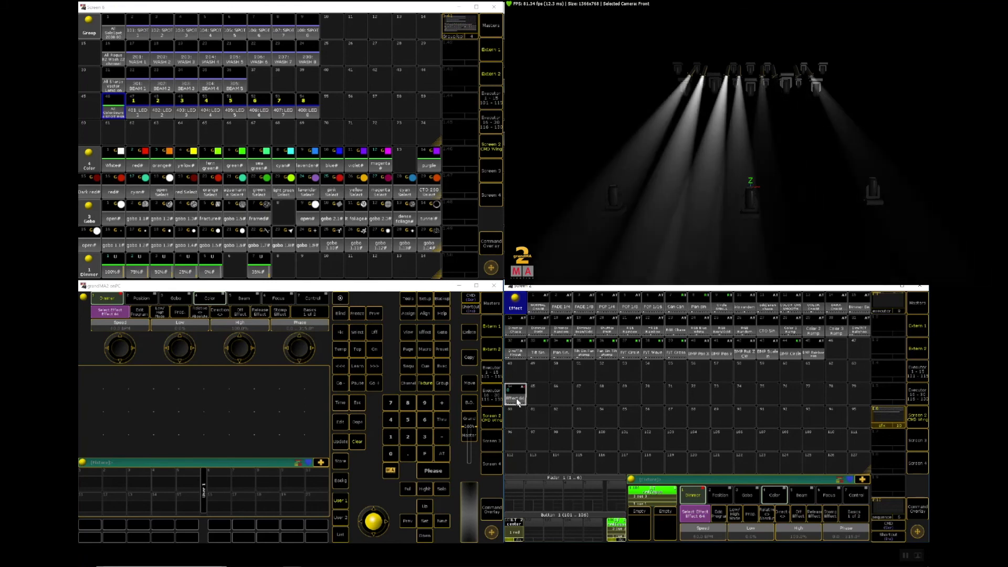
Step: With the programmer cleared, select LED groups 401, 408, 402, 407, 403, 406, 404 and 405 in that order and run effect 64
{"action": "left_click", "coordinate": [356, 443]}
{"action": "left_click", "coordinate": [138, 111]}
{"action": "left_click", "coordinate": [311, 109]}
{"action": "left_click", "coordinate": [167, 108]}
{"action": "left_click", "coordinate": [283, 108]}
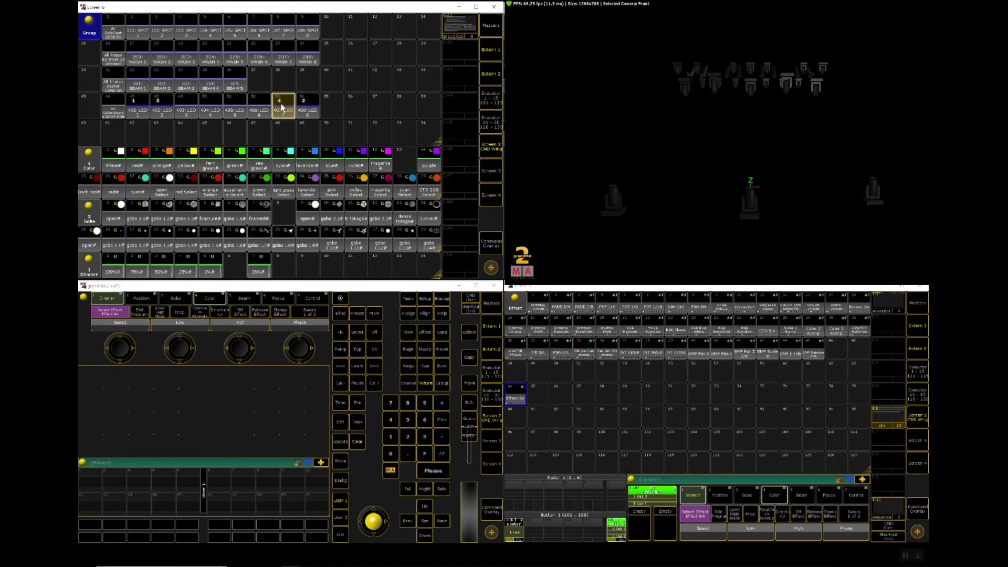
{"action": "left_click", "coordinate": [187, 108]}
{"action": "left_click", "coordinate": [253, 110]}
{"action": "left_click", "coordinate": [211, 108]}
{"action": "left_click", "coordinate": [234, 111]}
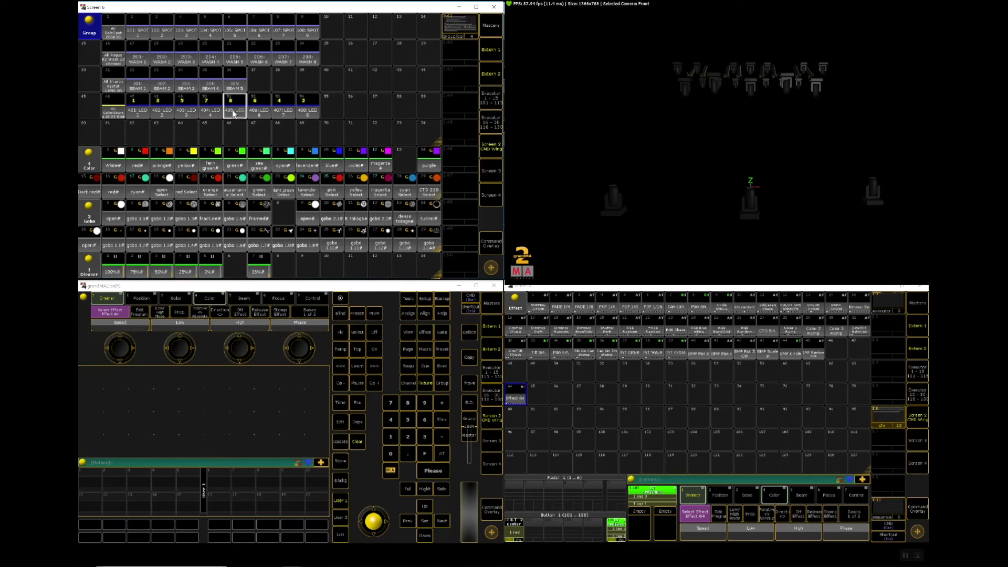
{"action": "left_click", "coordinate": [517, 398]}
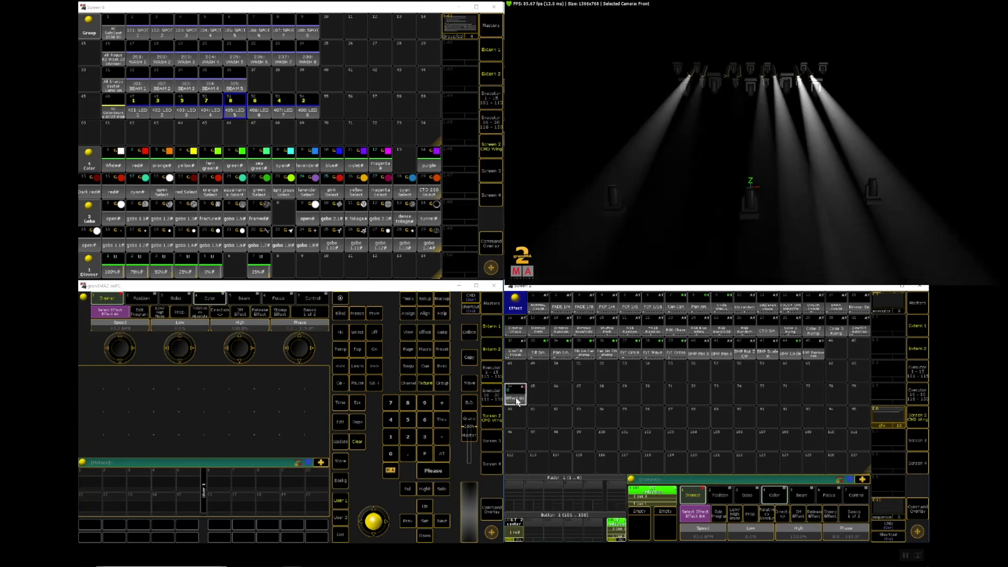
{"action": "left_click", "coordinate": [517, 401]}
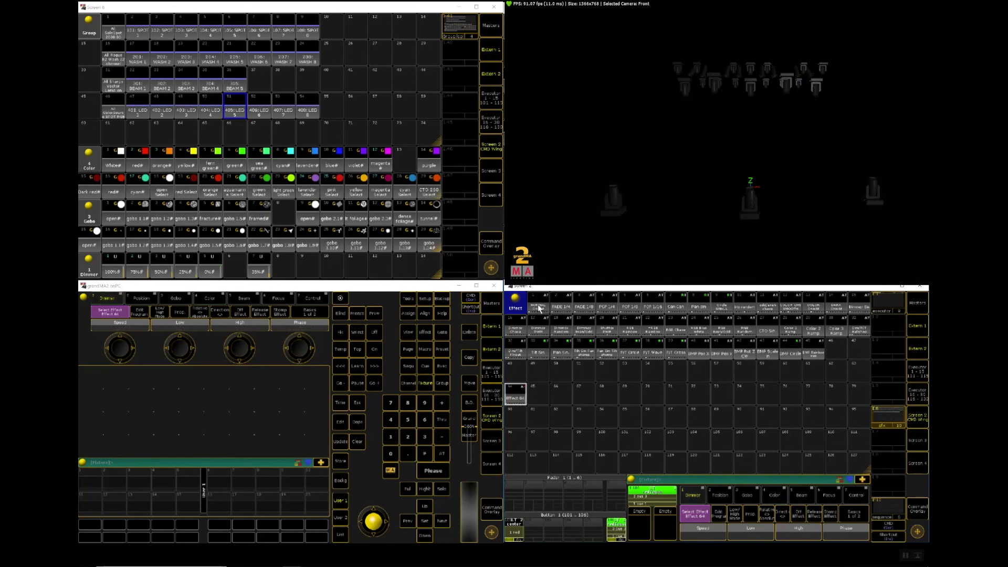
Step: Select the eight LED groups alternately from the outer pair inward, 401, 408 through 404, 405, and start the normal chase effect from pool slot 1
{"action": "left_click", "coordinate": [135, 113]}
{"action": "left_click", "coordinate": [317, 114]}
{"action": "left_click", "coordinate": [167, 111]}
{"action": "left_click", "coordinate": [281, 111]}
{"action": "left_click", "coordinate": [188, 112]}
{"action": "left_click", "coordinate": [256, 109]}
{"action": "left_click", "coordinate": [210, 110]}
{"action": "left_click", "coordinate": [235, 109]}
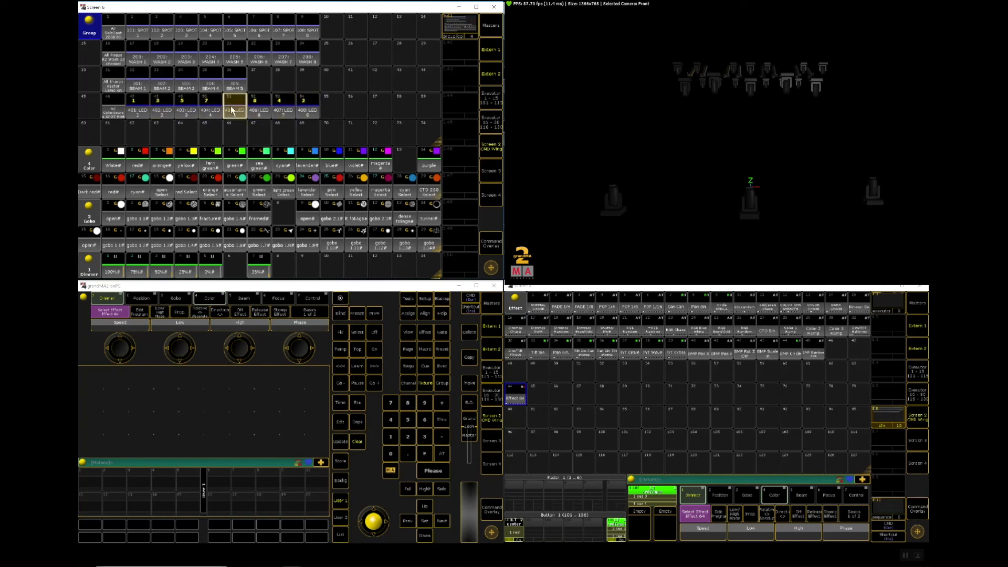
{"action": "left_click", "coordinate": [536, 311]}
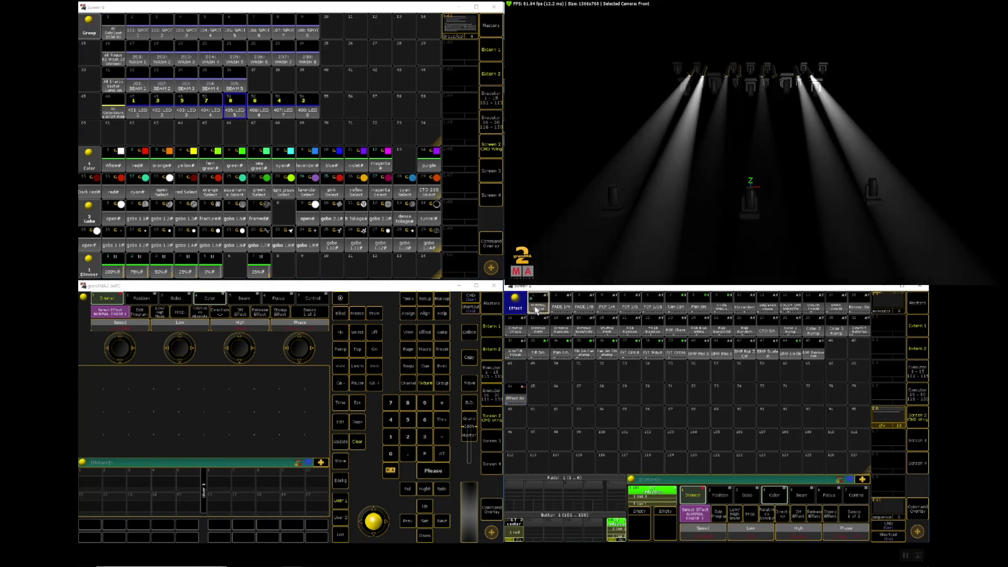